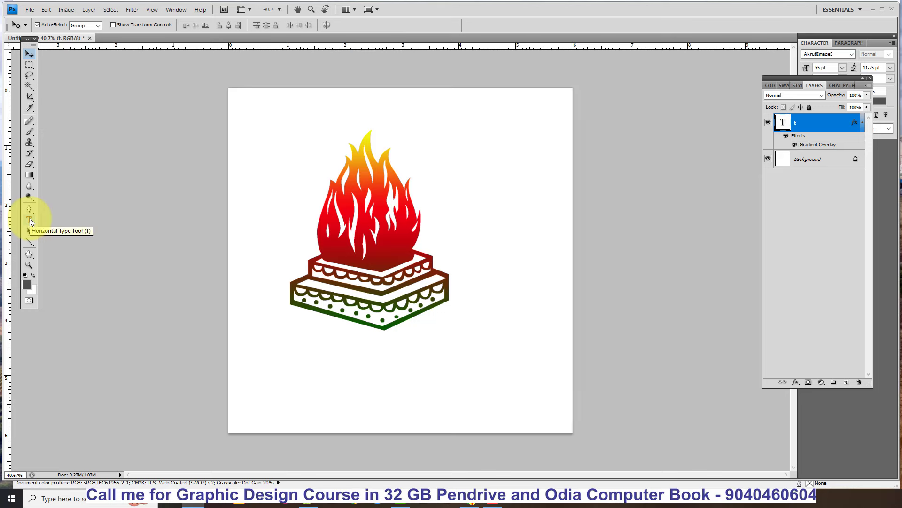
Add a second symbol after the fire altar in the text, ending with character "a", and shift the text toward the canvas's left edge
click(31, 219)
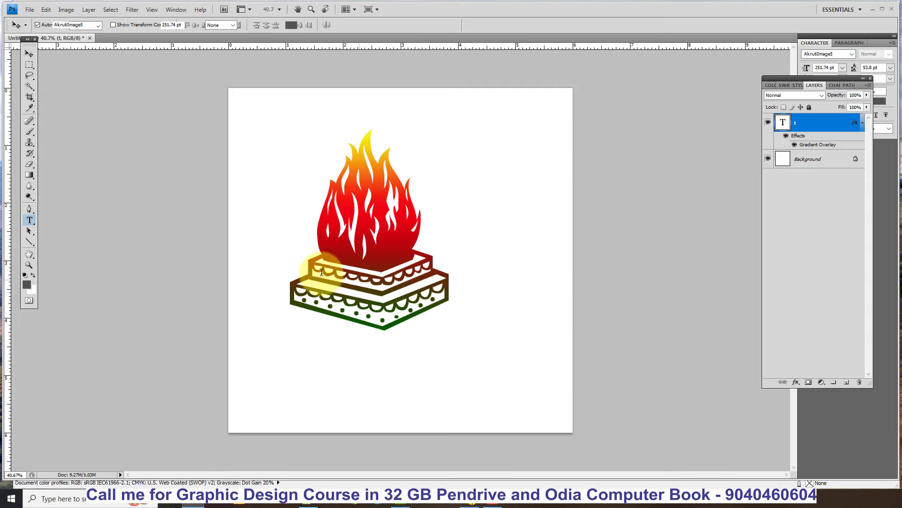
drag(334, 266, 429, 270)
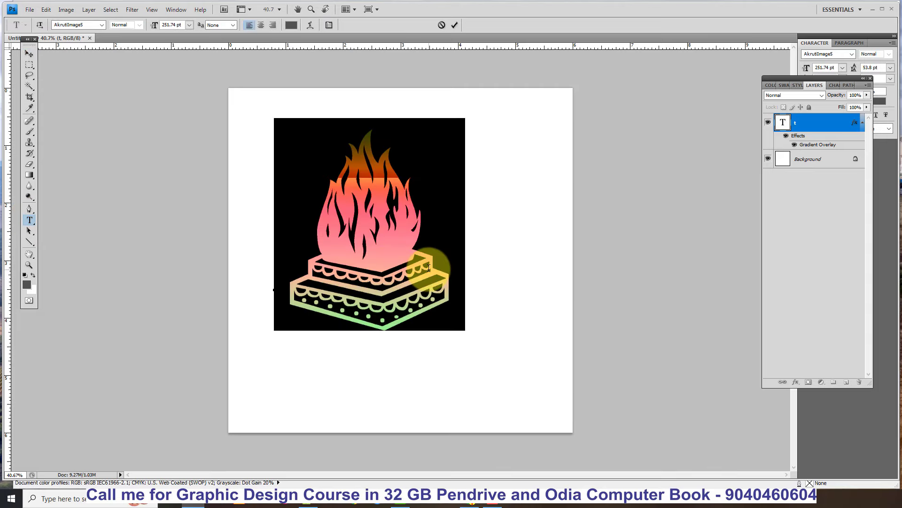
click(429, 267)
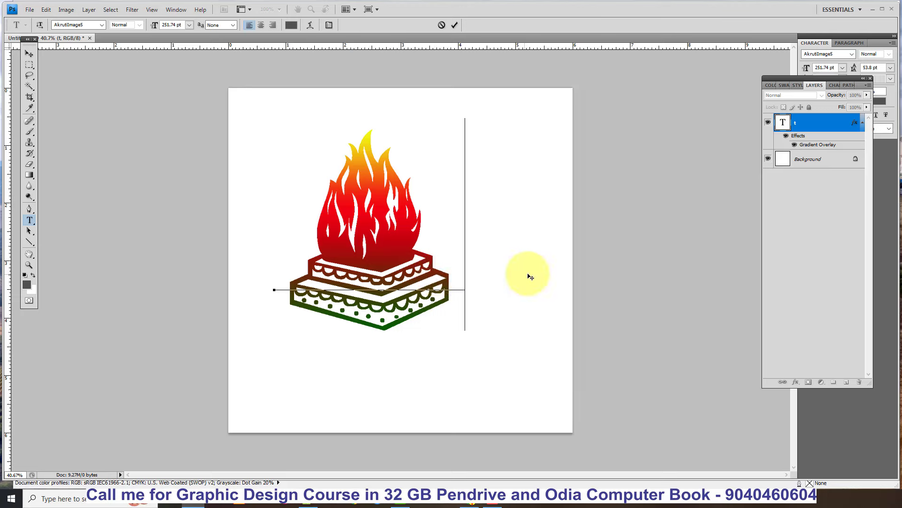
text(y)
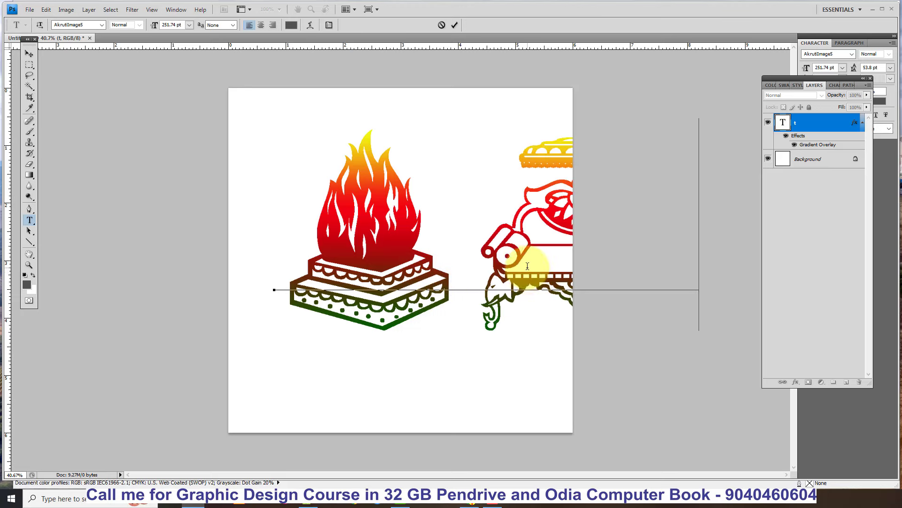
key(BackSpace)
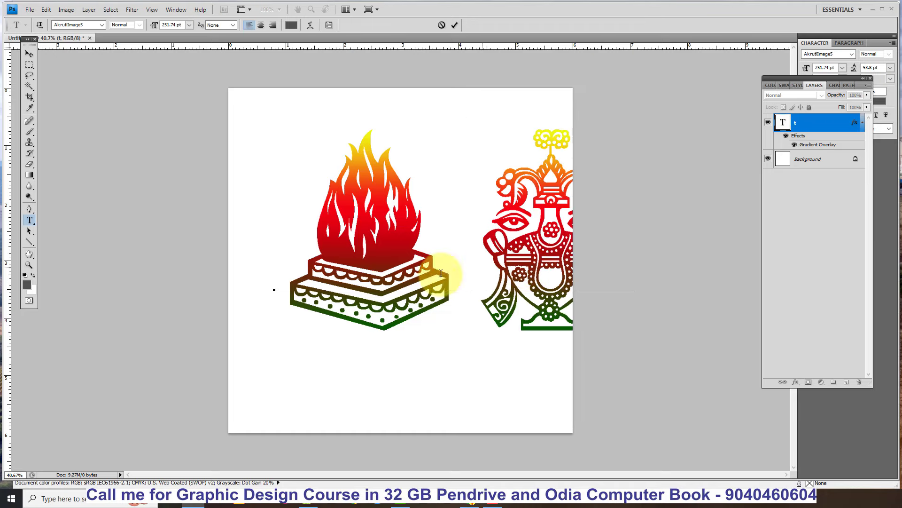
click(29, 54)
drag(376, 245, 320, 244)
Replace the second symbol with other characters of the picture font, ending with the checkered swastika character "d"
click(29, 219)
drag(452, 251, 537, 257)
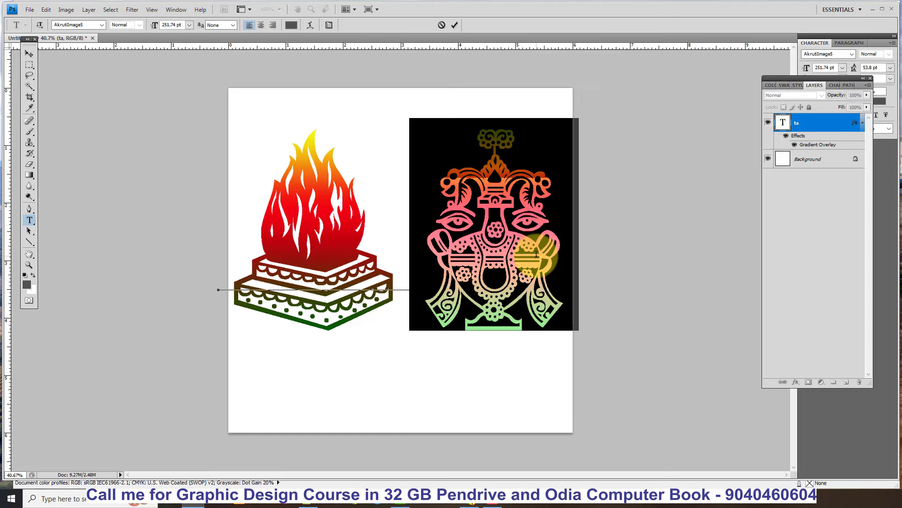
text(s)
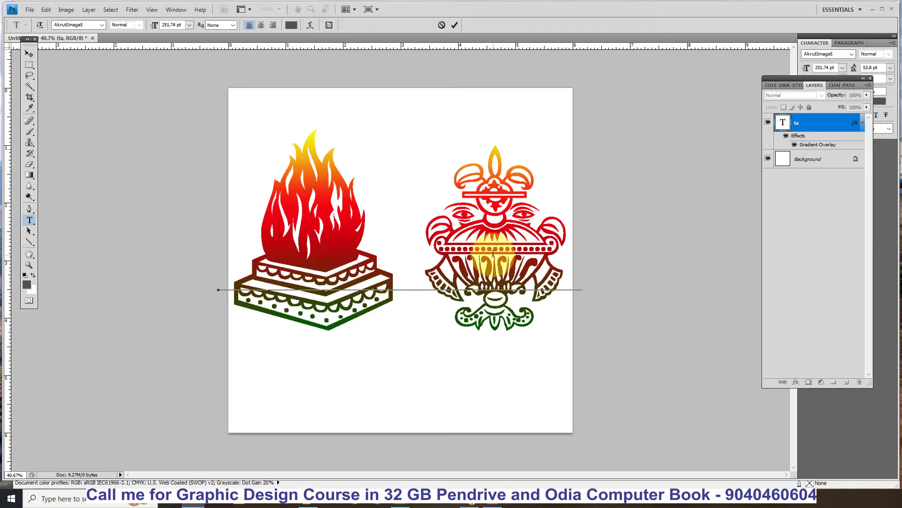
key(BackSpace)
text(d)
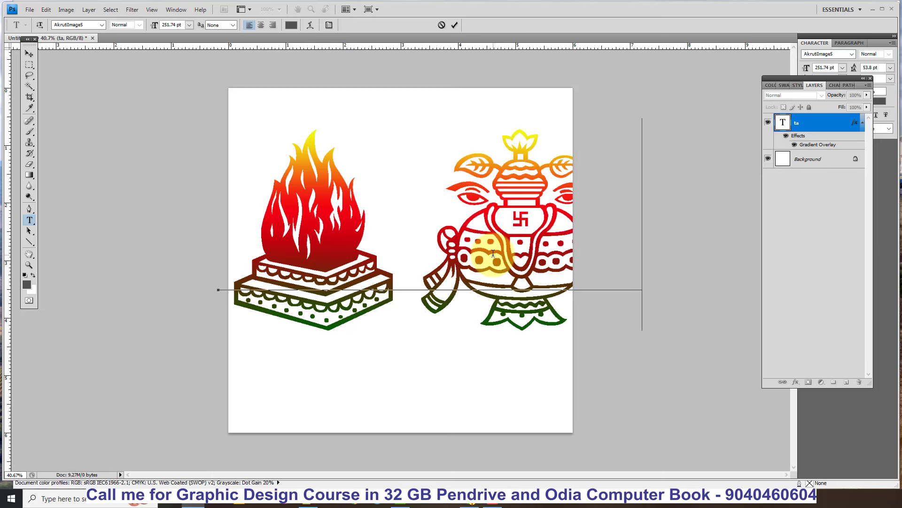
key(BackSpace)
text(f)
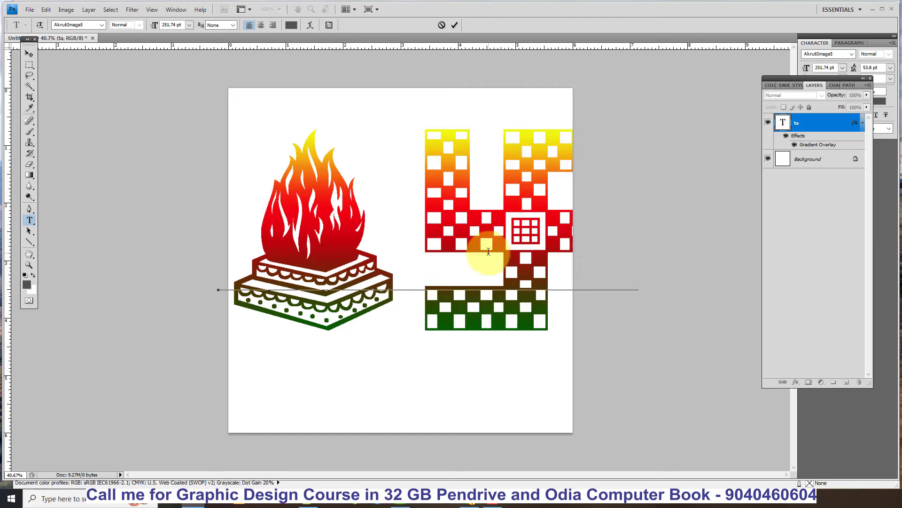
Set the size of the whole text to 150 pt and move it fully inside the canvas's left edge
key(ctrl+a)
click(189, 26)
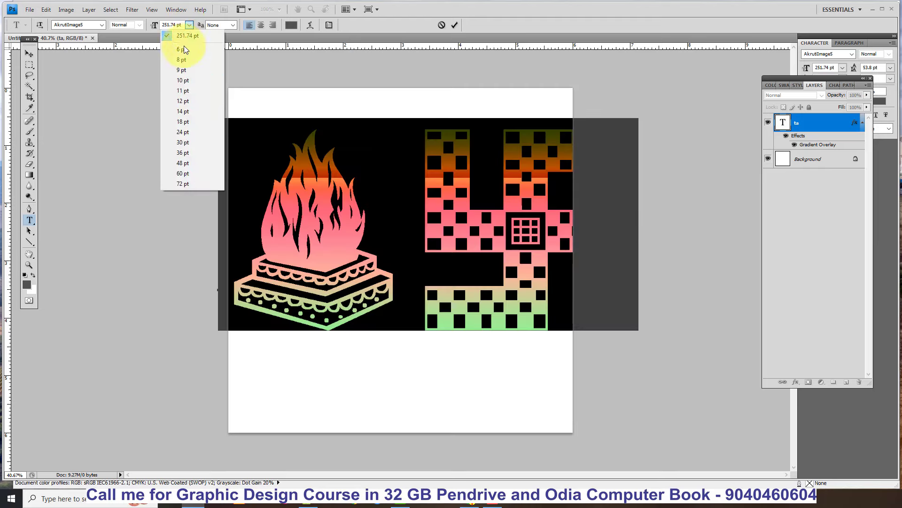
click(182, 184)
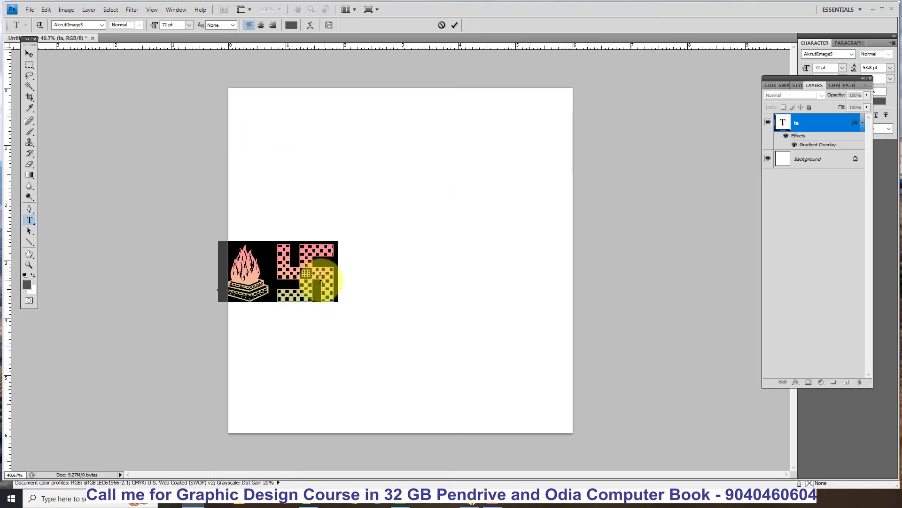
drag(178, 26, 135, 30)
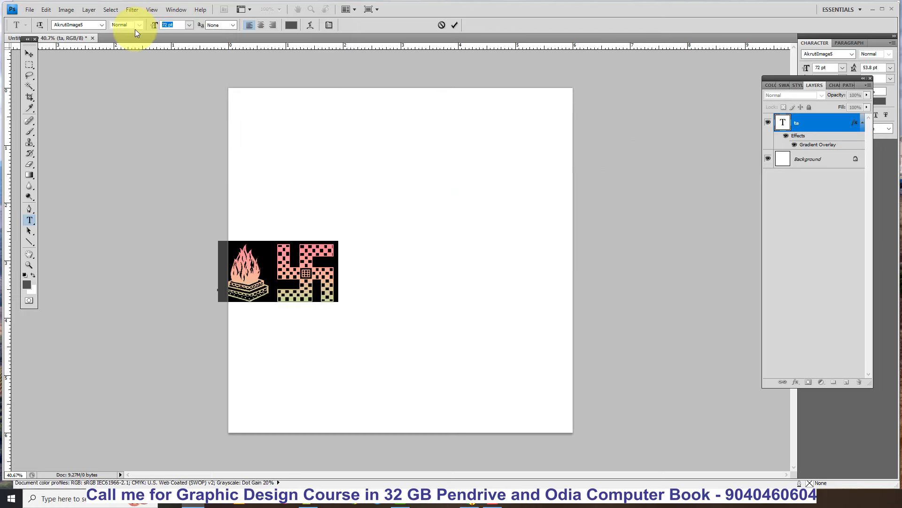
text(150)
key(Return)
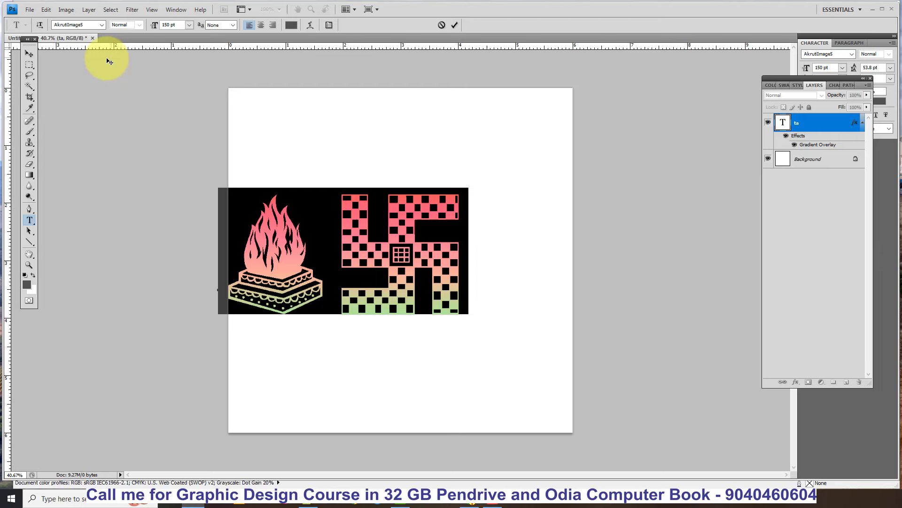
click(29, 53)
drag(298, 256, 314, 251)
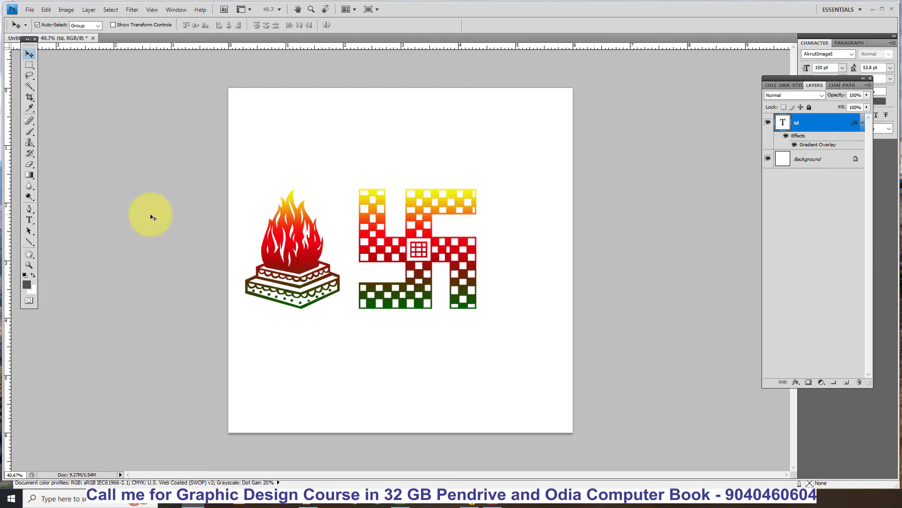
Delete the checkered swastika symbol from the text, keeping only the fire altar
click(28, 220)
double_click(459, 264)
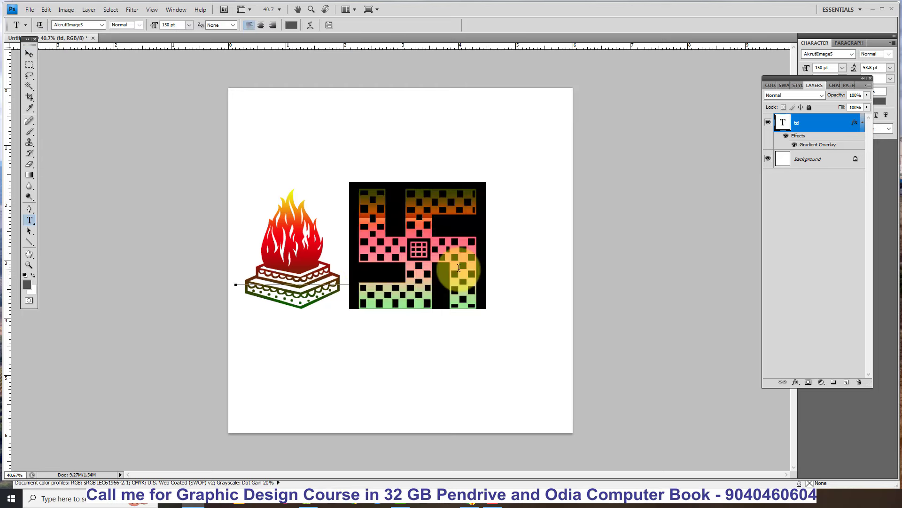
key(BackSpace)
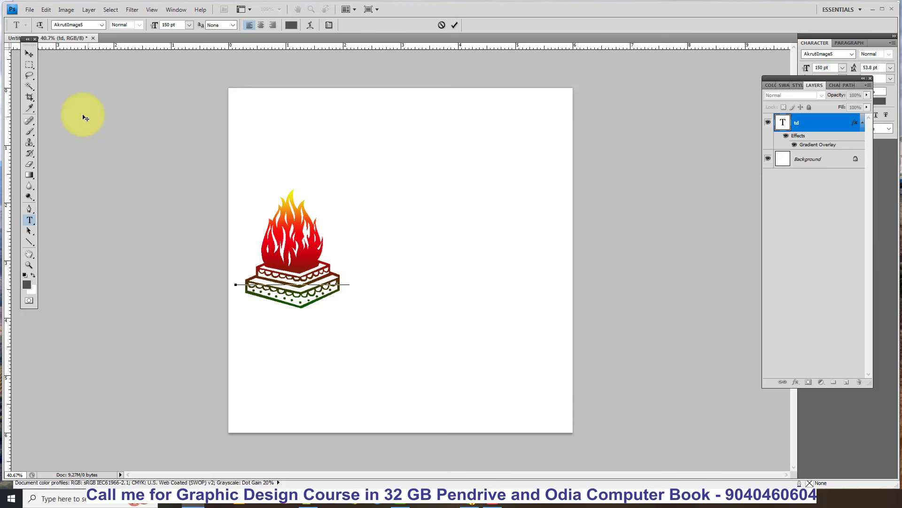
Enlarge the fire altar text layer with Free Transform, stretching it up and to the right
click(30, 54)
key(ctrl+t)
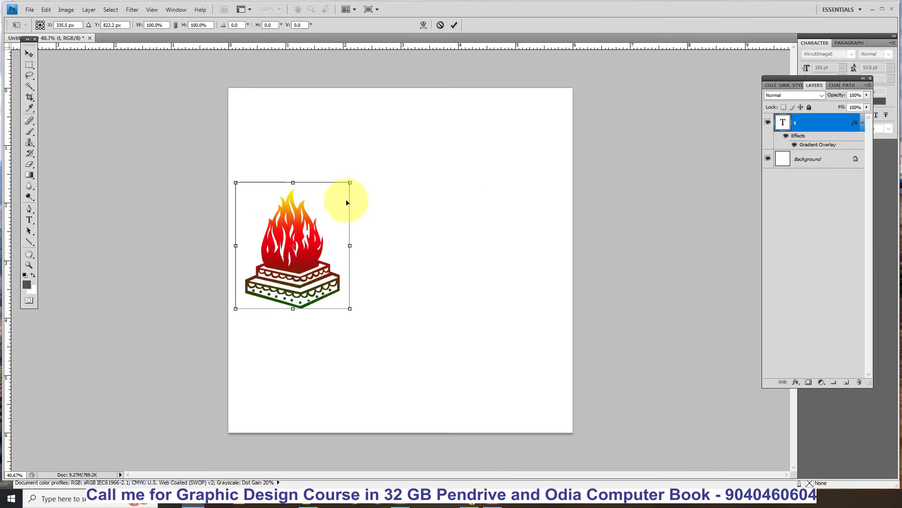
drag(352, 182, 412, 114)
key(Return)
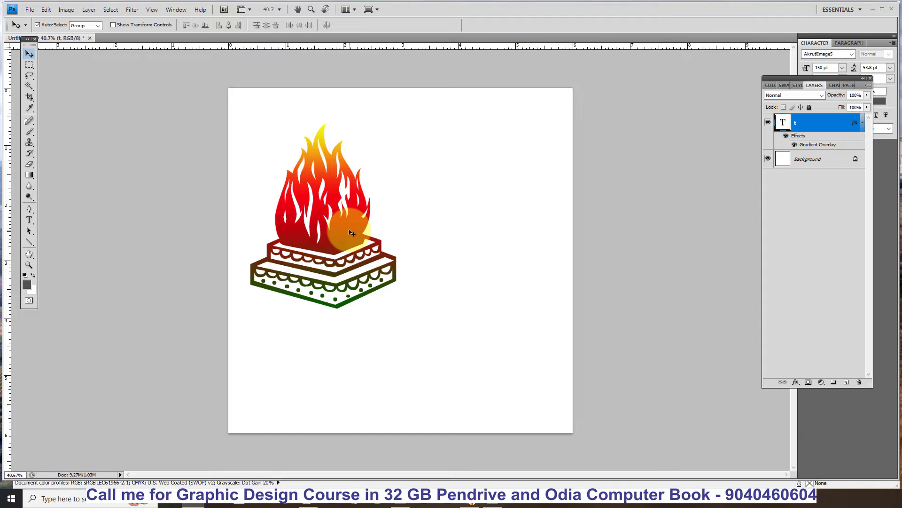
Create a new 6 x 6 inch document at 300 pixels/inch in RGB Color, 8 bit, with a white background
click(29, 9)
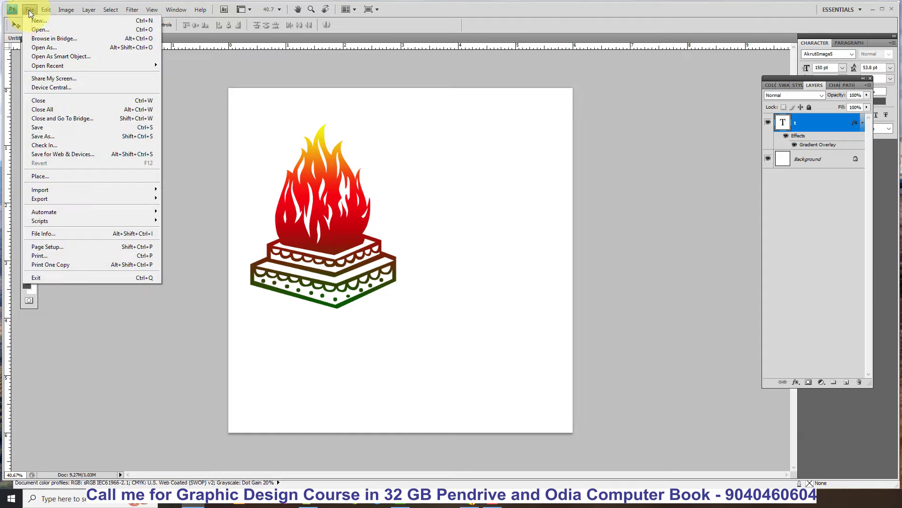
click(35, 21)
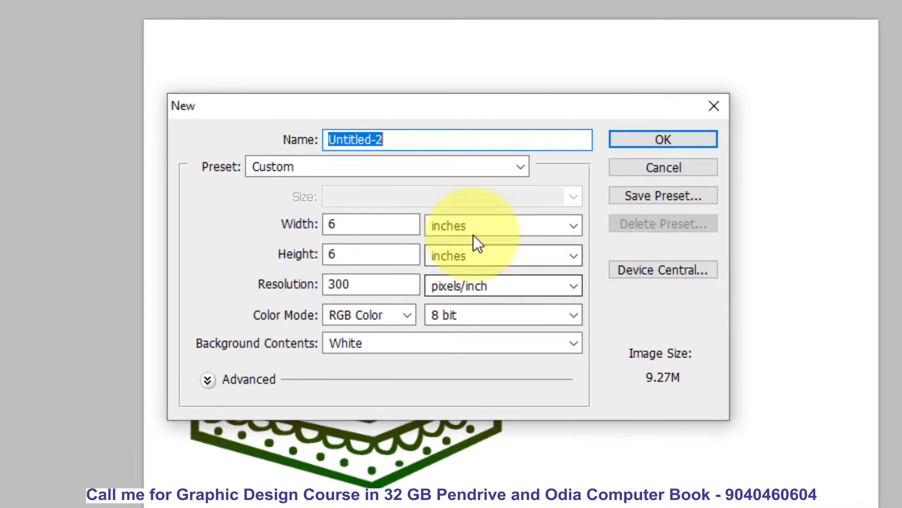
click(393, 185)
click(494, 227)
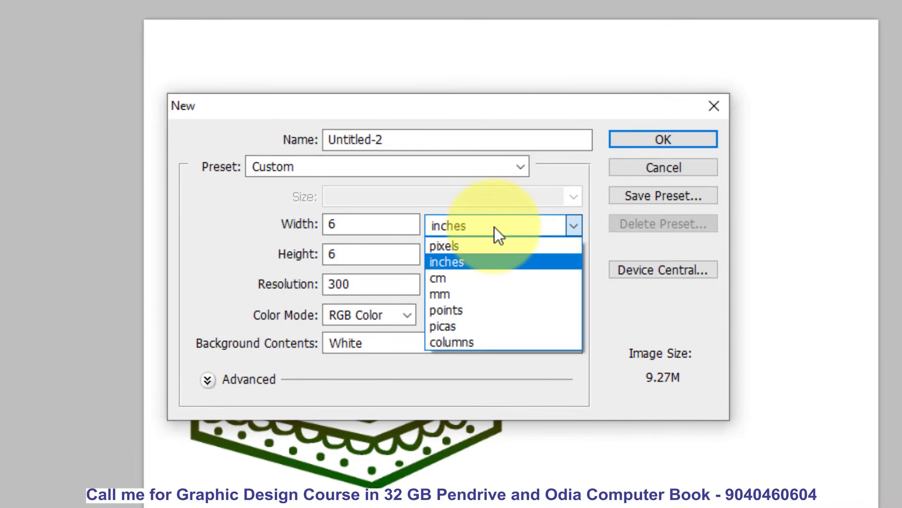
click(494, 227)
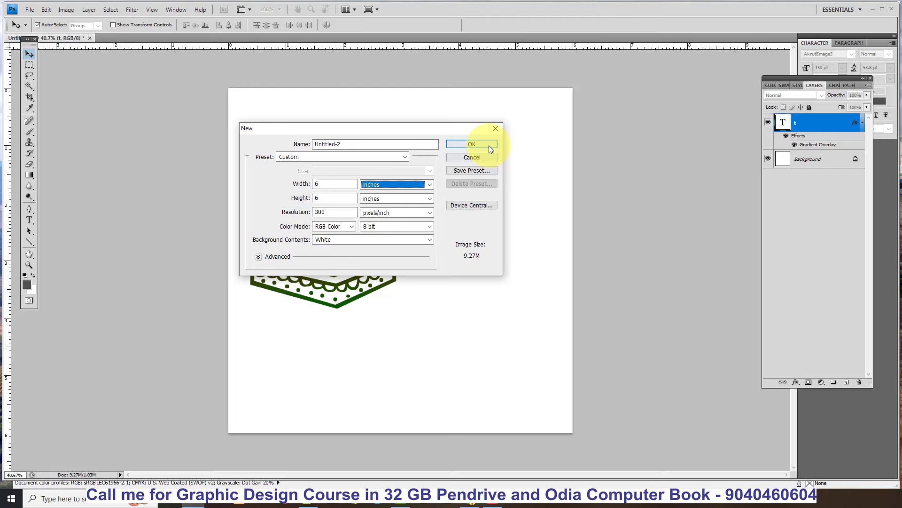
click(695, 140)
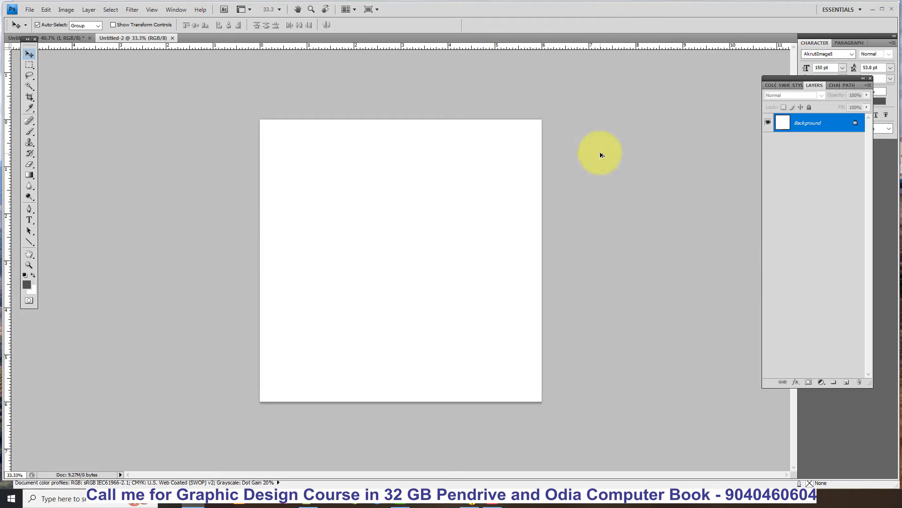
Add the horizontal text "abcdefg" in the AkrutiImage5 font to the upper part of the canvas
key(ctrl+0)
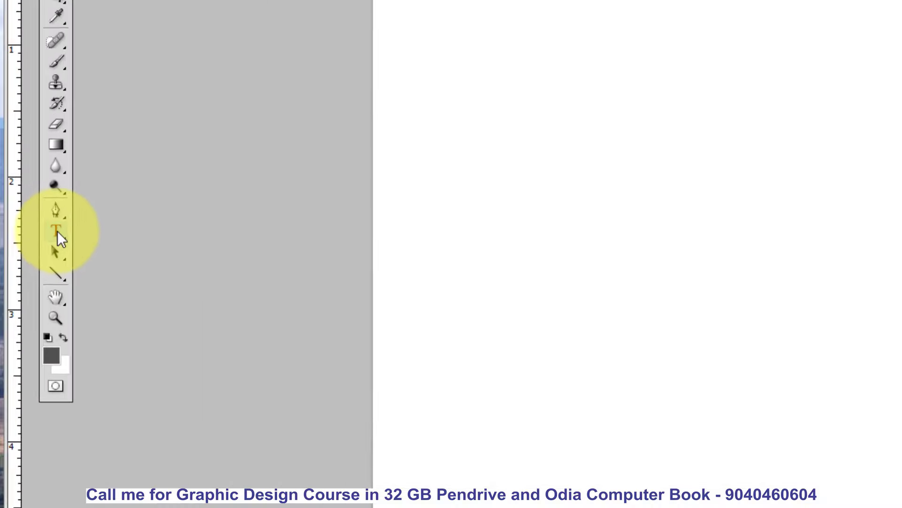
click(56, 230)
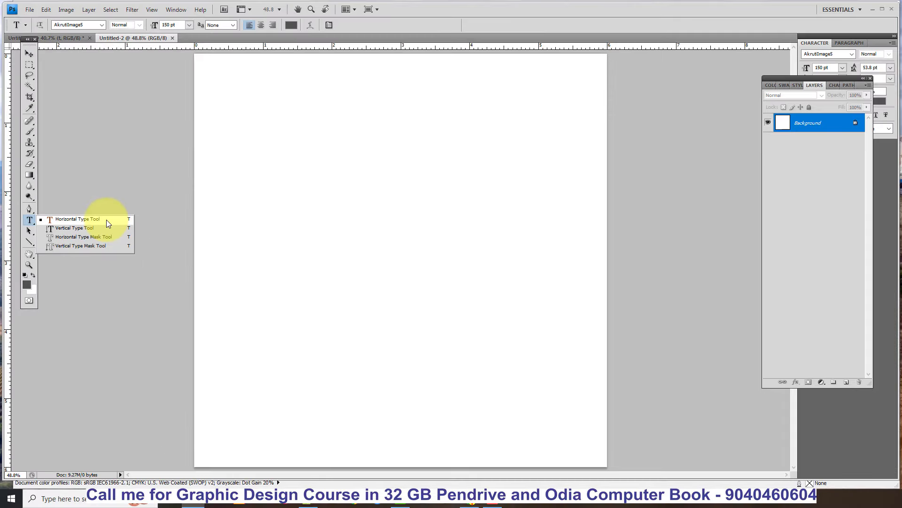
click(106, 219)
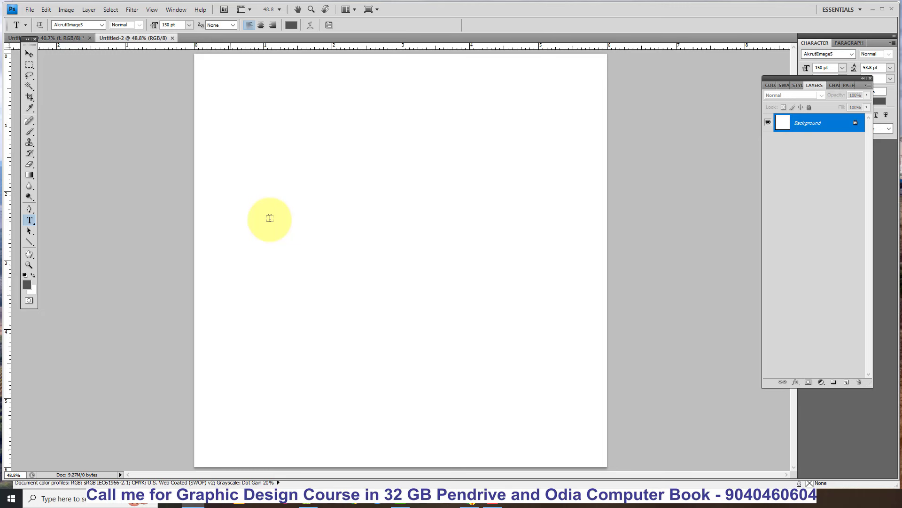
click(275, 193)
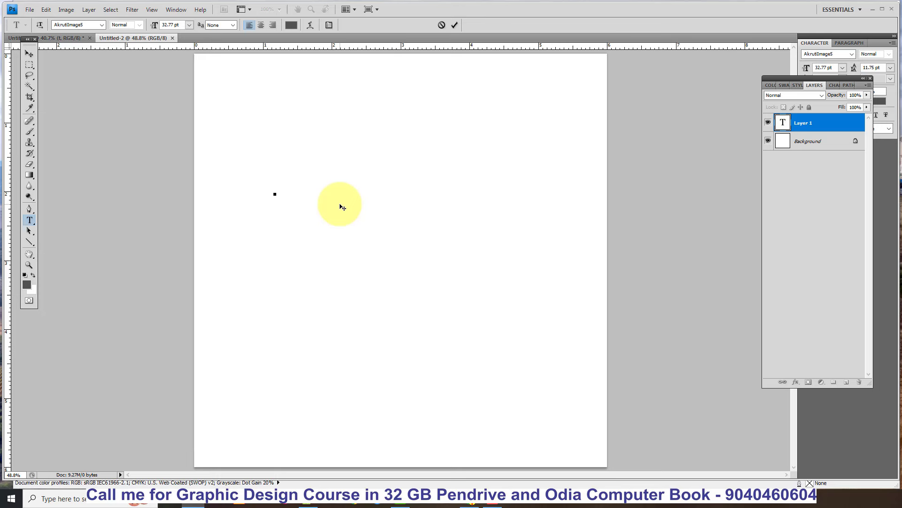
text(asdf)
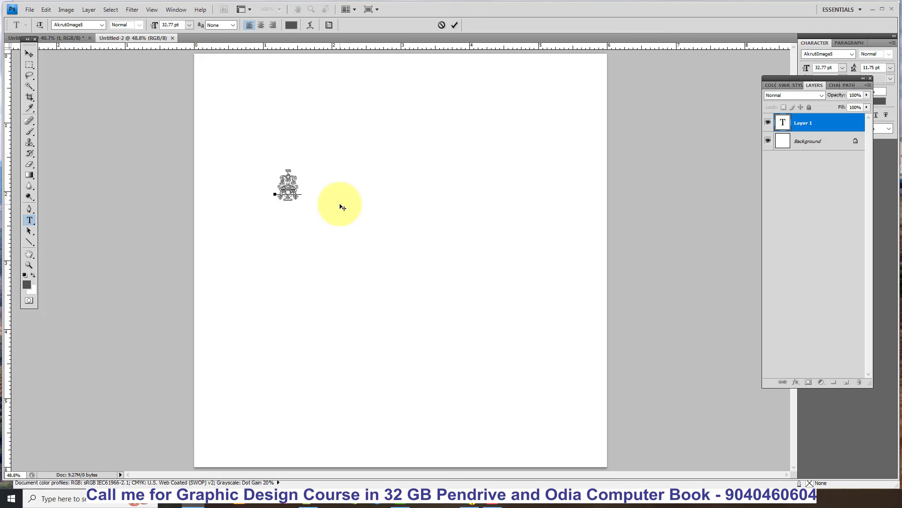
text(ghj)
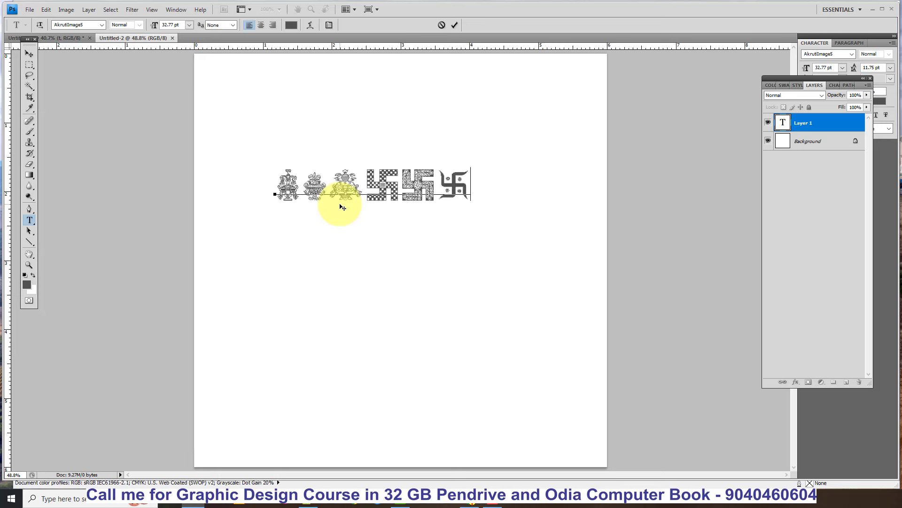
Change the font of the whole symbol text to Arial
key(ctrl+a)
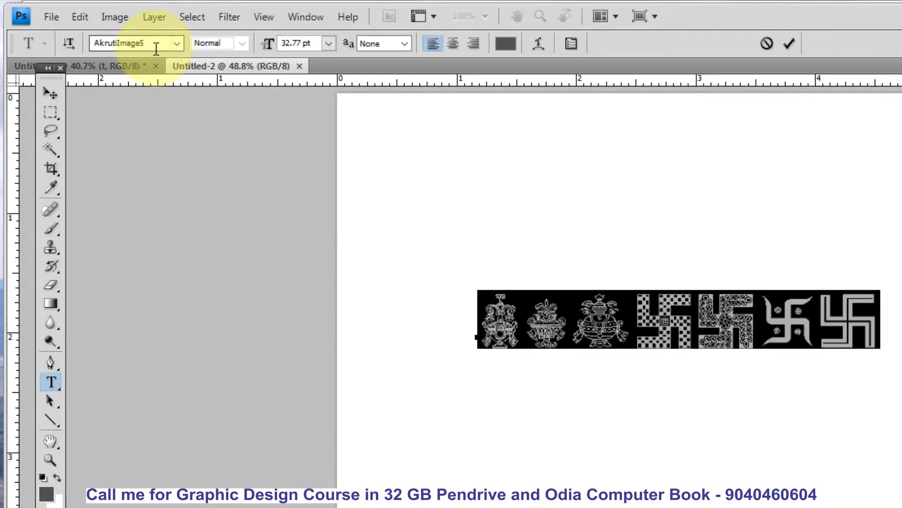
click(113, 43)
text(Arial)
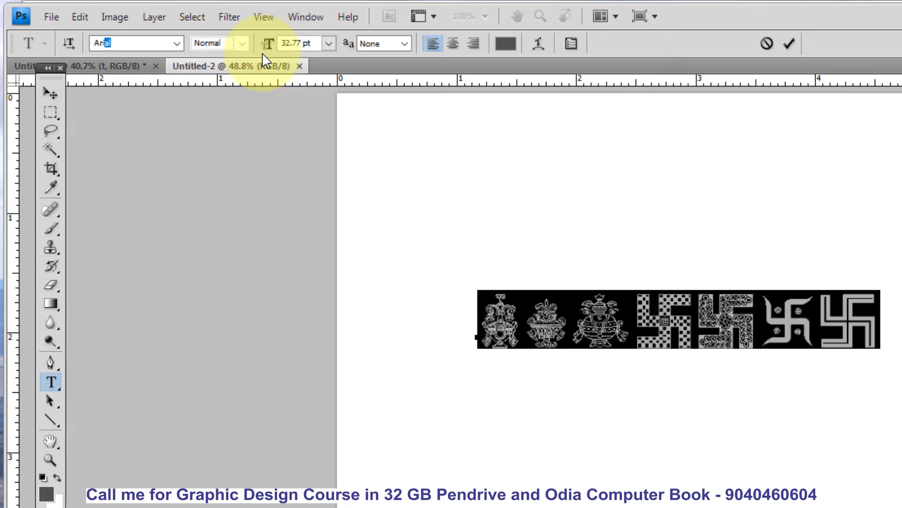
key(Return)
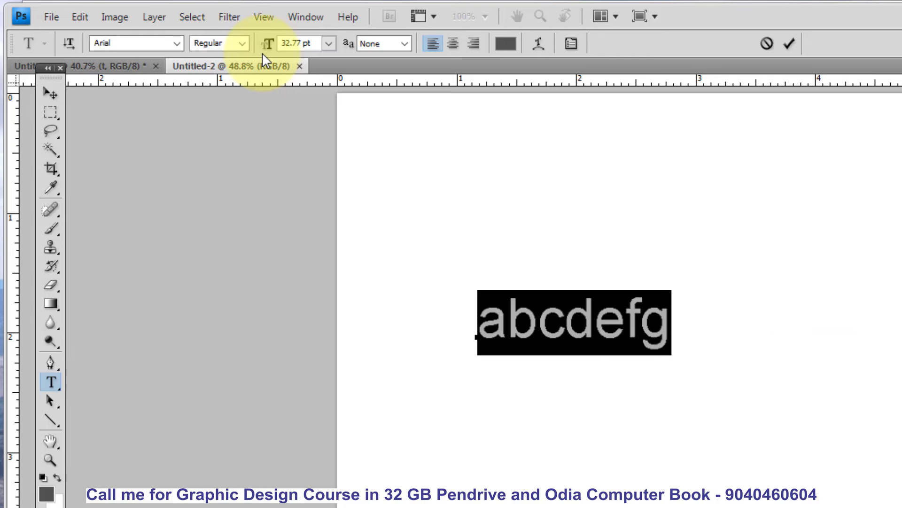
Extend the Arial text with "hijkl" so it reads "abcdefghijkl"
click(596, 327)
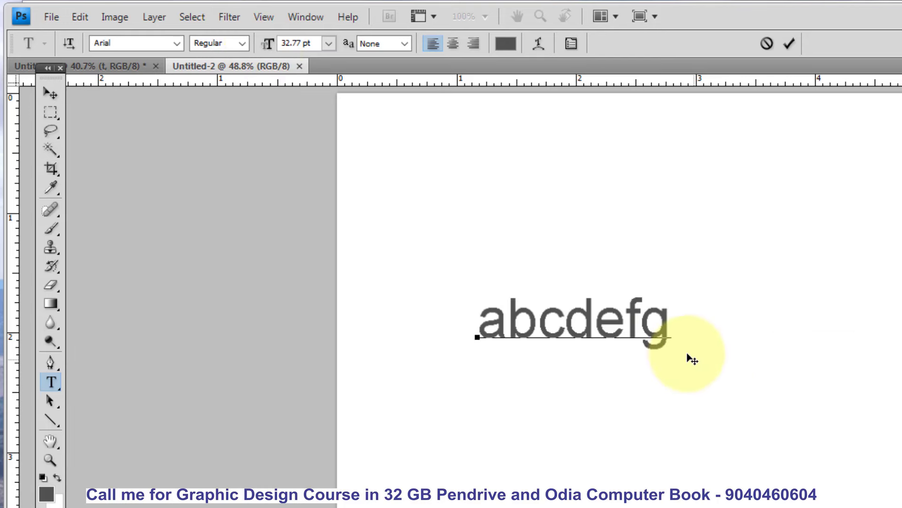
click(667, 323)
text(hi)
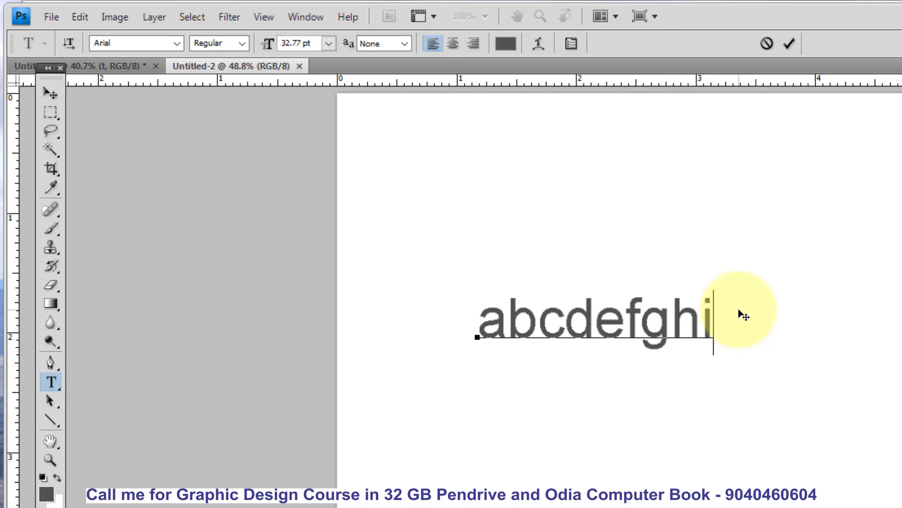
text(jkl)
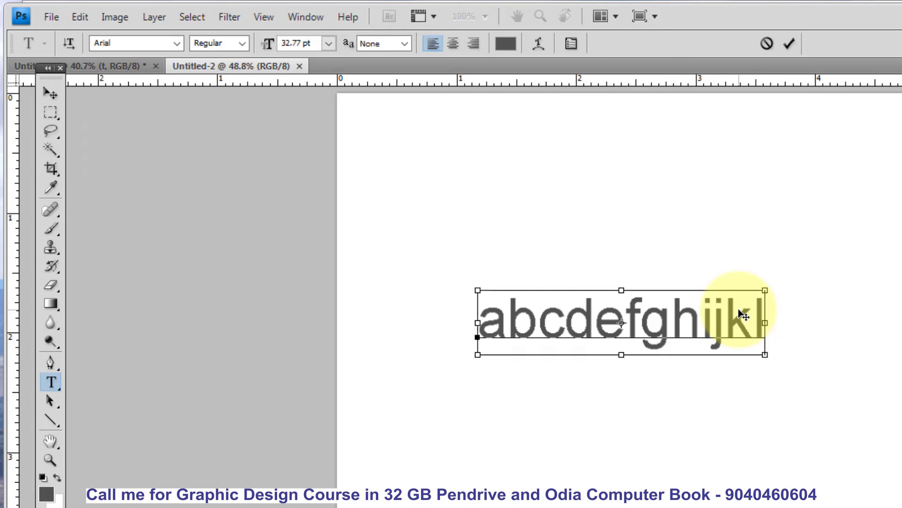
Change the font of the whole text "abcdefghijkl" to AkrutiImage5
key(ctrl+a)
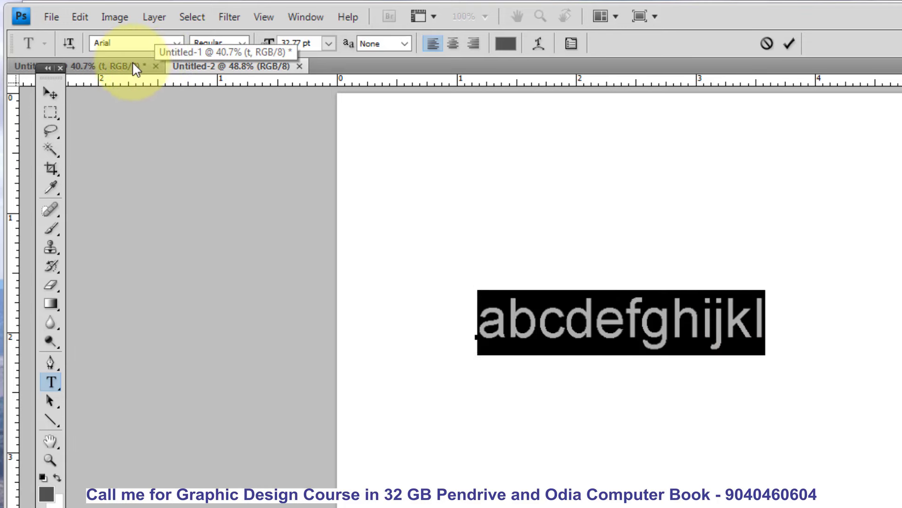
click(136, 44)
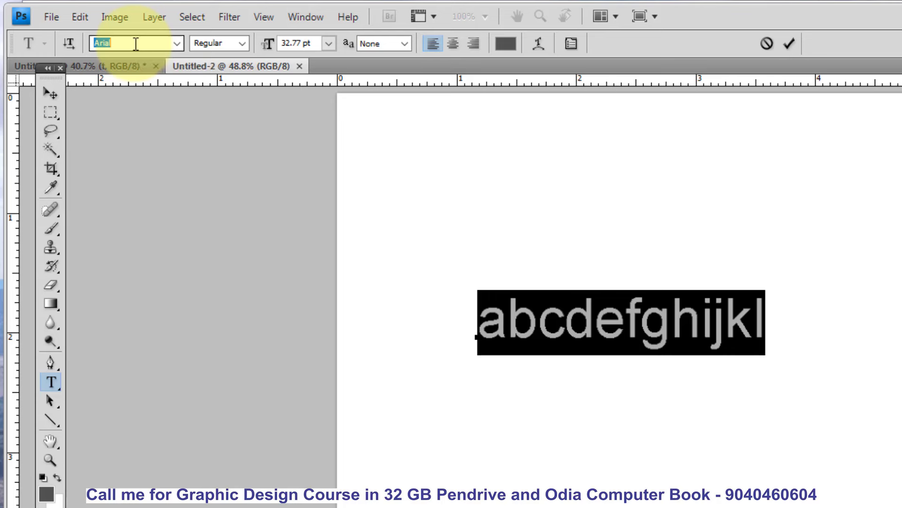
text(AkrutiImage5)
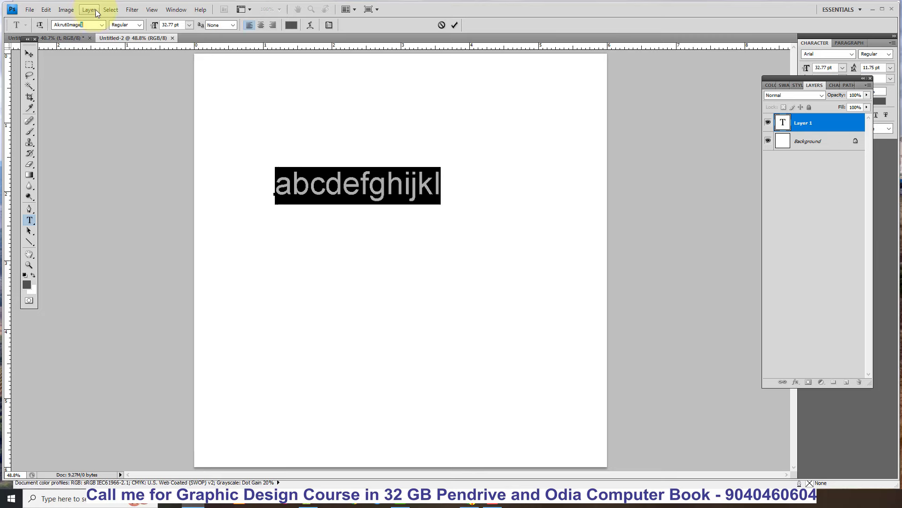
key(Return)
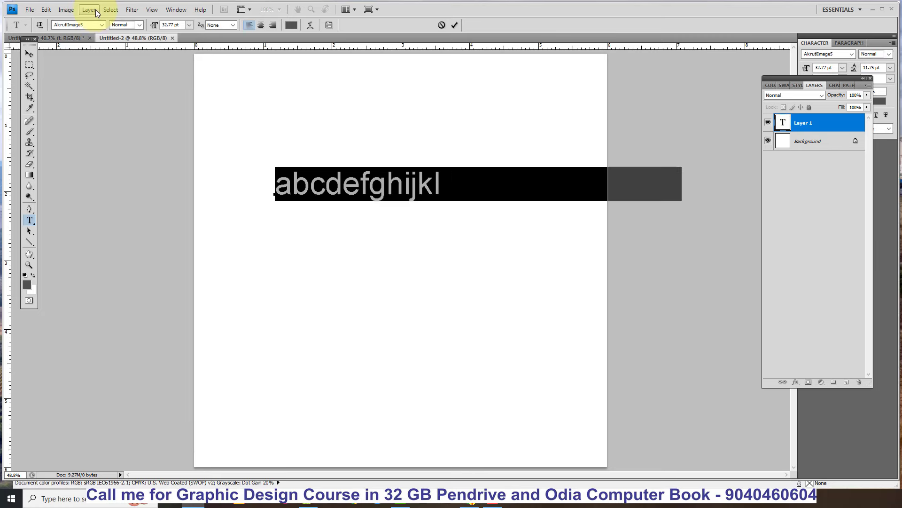
click(385, 192)
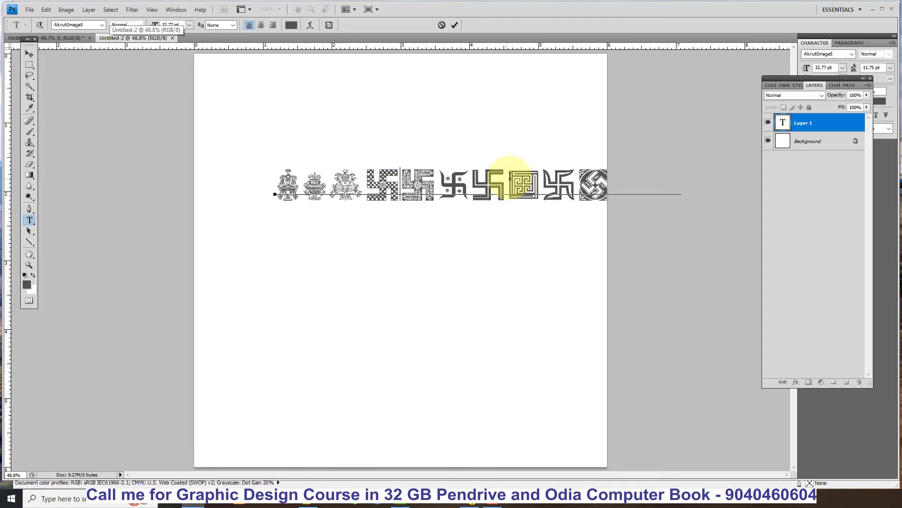
Recolor the entire row of symbols to red c20909
scroll(512, 181, up, 1)
scroll(510, 175, up, 1)
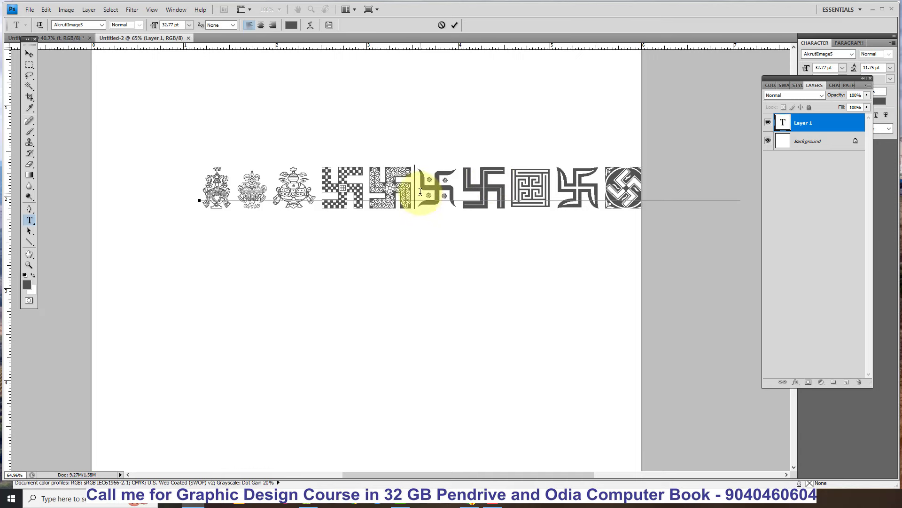
key(ctrl+a)
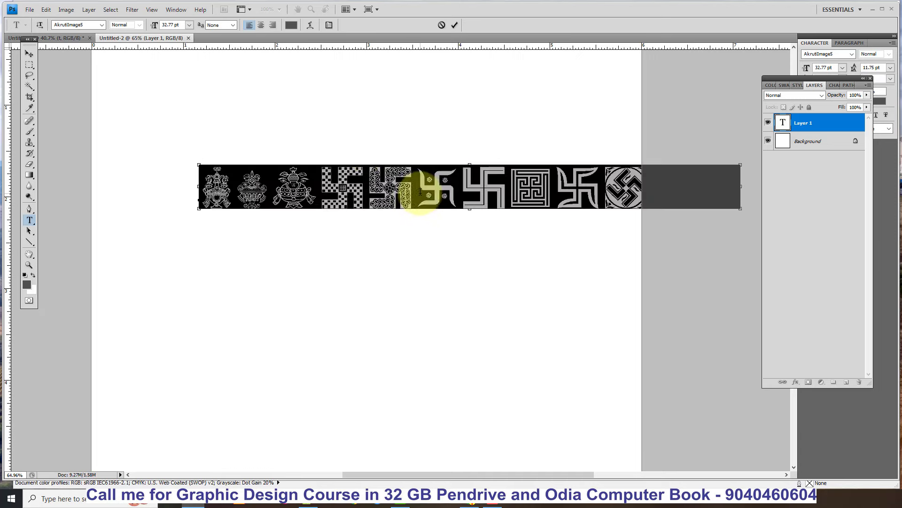
click(291, 25)
click(371, 126)
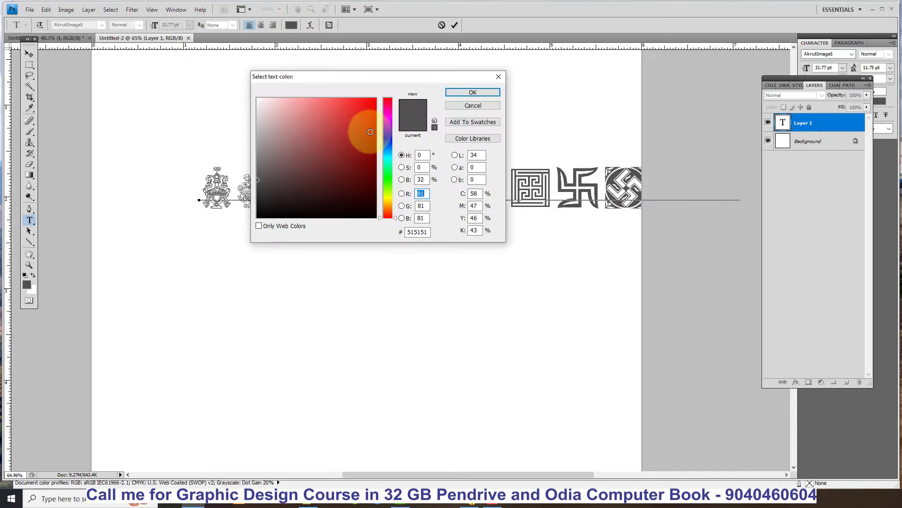
drag(394, 86, 334, 86)
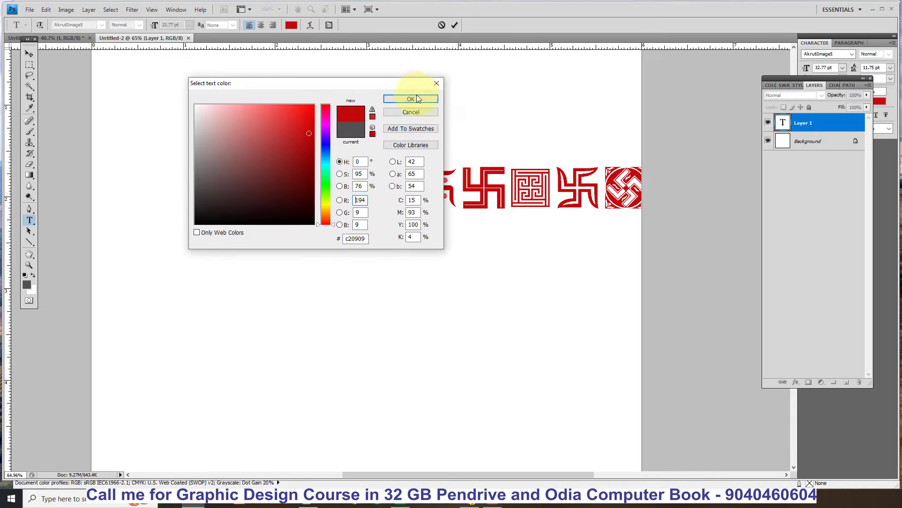
click(417, 94)
Insert the letter "t" after the third symbol for a fire motif and delete every symbol that follows it
click(324, 186)
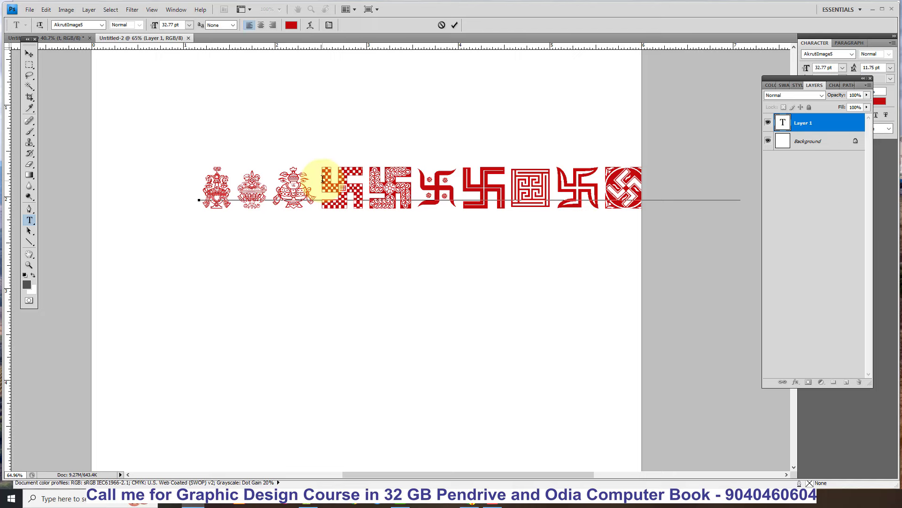
text(f)
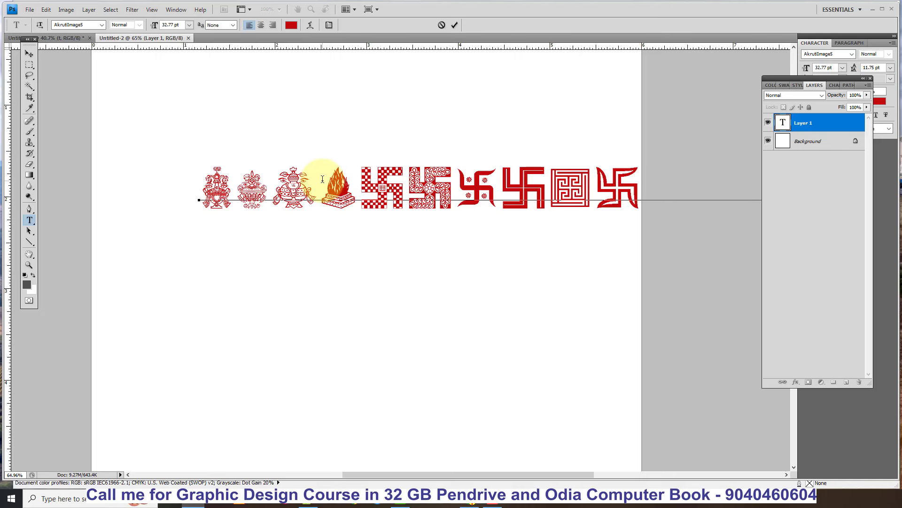
key(Delete)
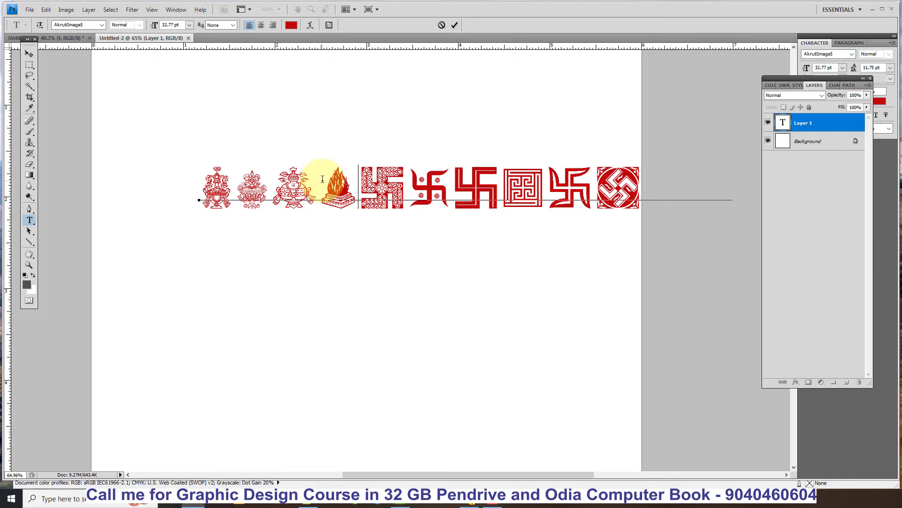
key(Delete)
key(Delete)
key(Delete)
key(Delete)
key(Delete)
key(Delete)
key(Delete)
key(Delete)
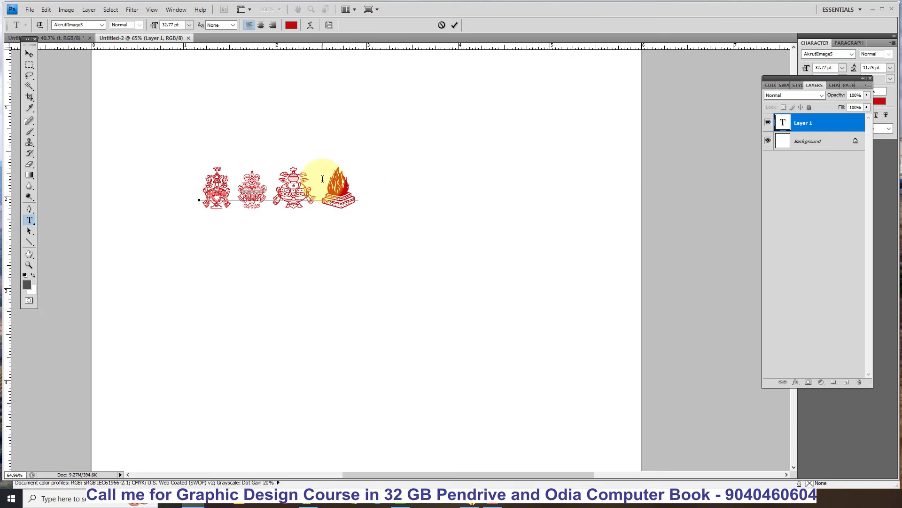
Delete the three symbols in front of the fire, leaving only the fire symbol in the text
key(Left)
key(Left)
key(Left)
key(Left)
key(Delete)
key(Delete)
key(Delete)
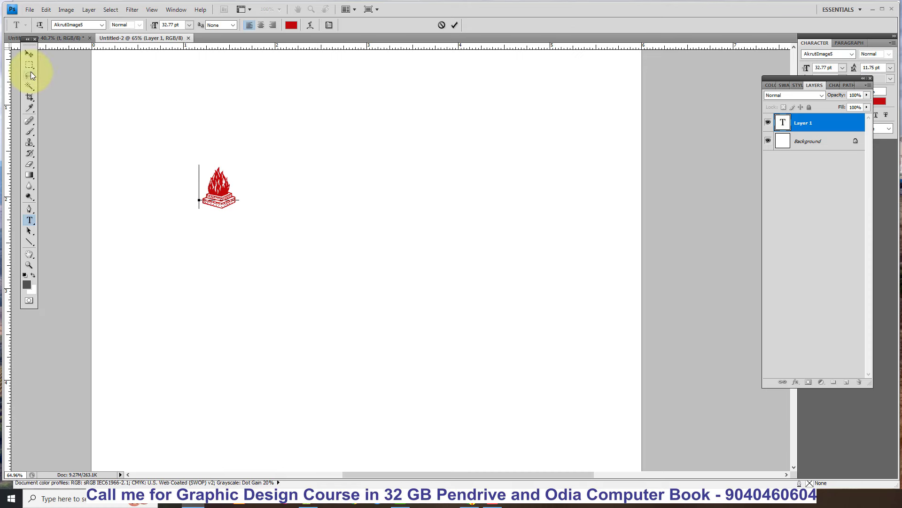
Commit the text and scale the fire symbol up proportionally to about 592%
click(30, 54)
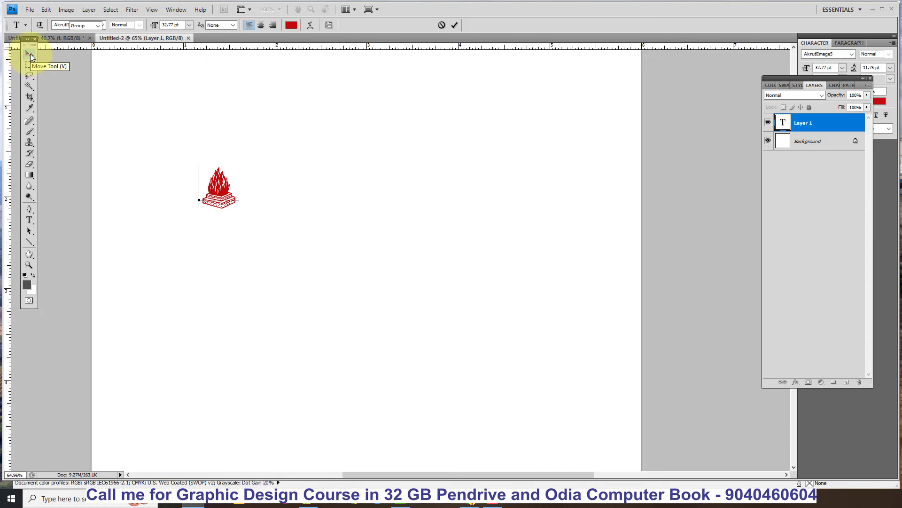
click(219, 193)
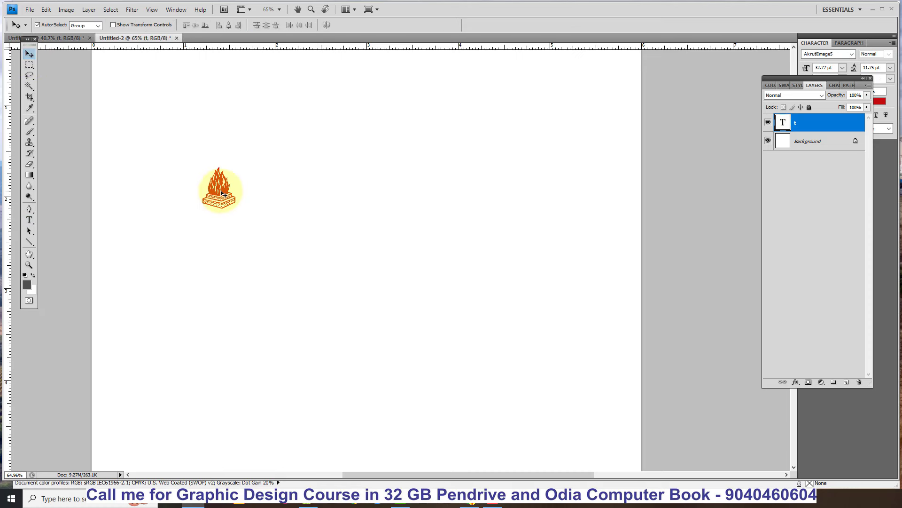
key(ctrl+t)
drag(241, 212, 423, 431)
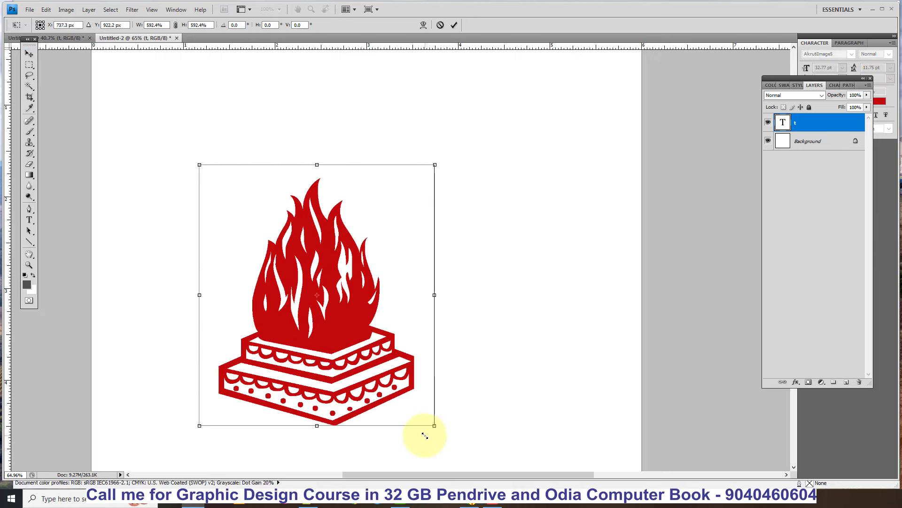
key(Return)
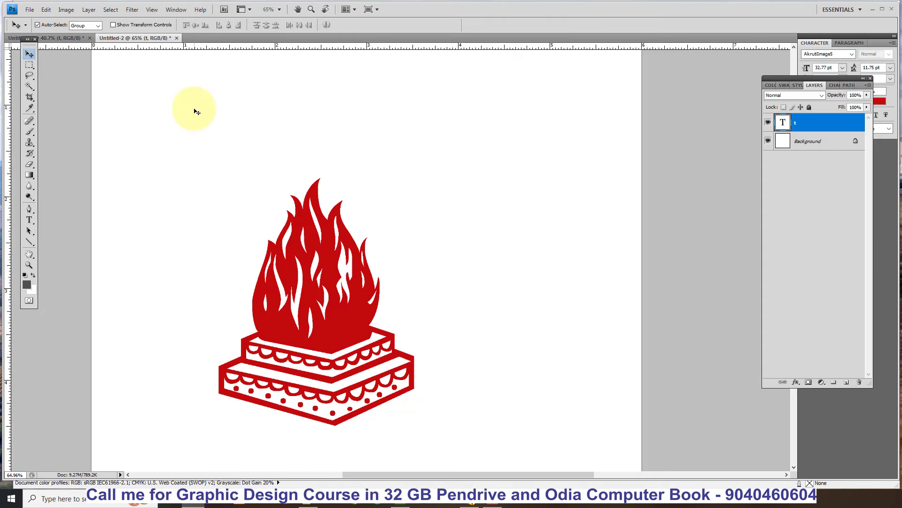
Look at the gradient fire in the other open document, return, and move the red fire symbol slightly up and to the right
key(ctrl+Tab)
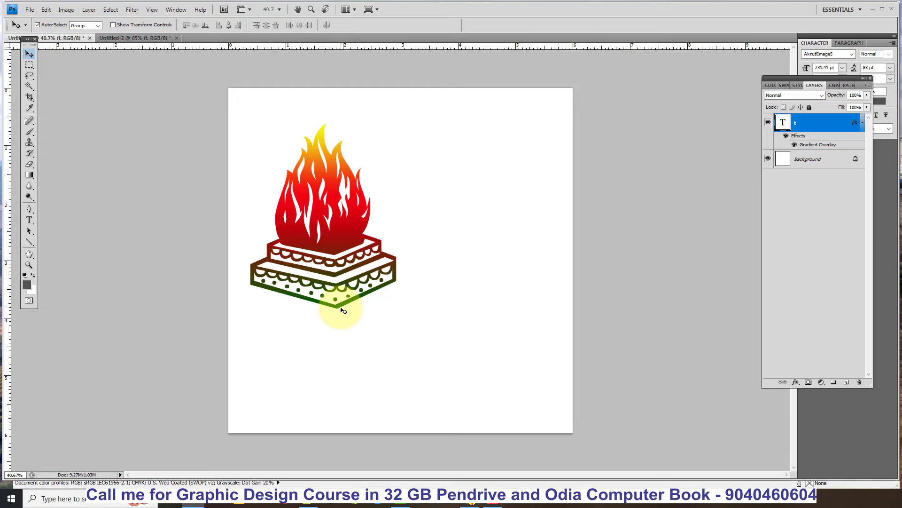
key(ctrl+Tab)
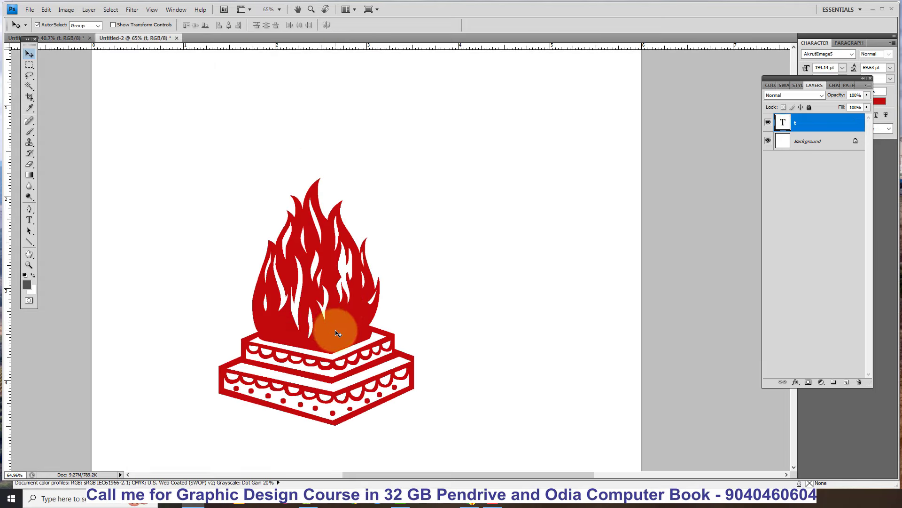
drag(334, 331, 359, 275)
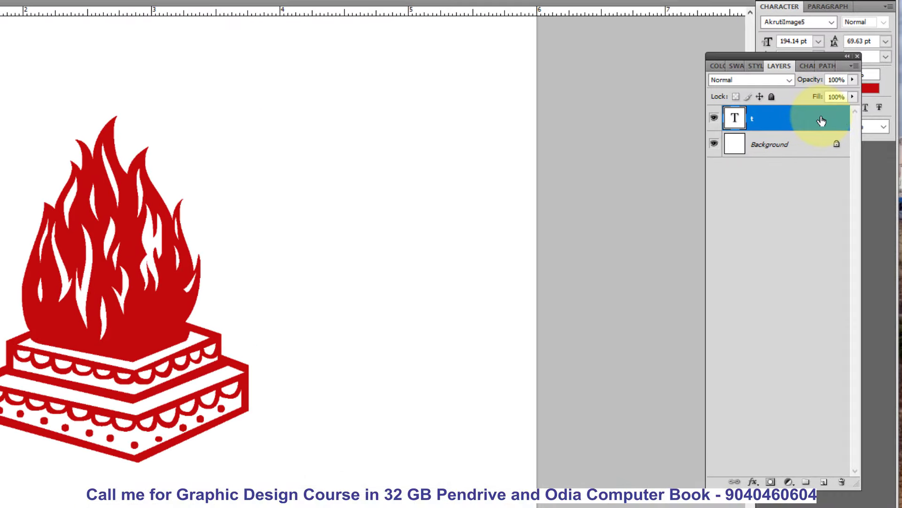
Add a Gradient Overlay to the fire's text layer and base its gradient on the Red, Green preset
double_click(822, 121)
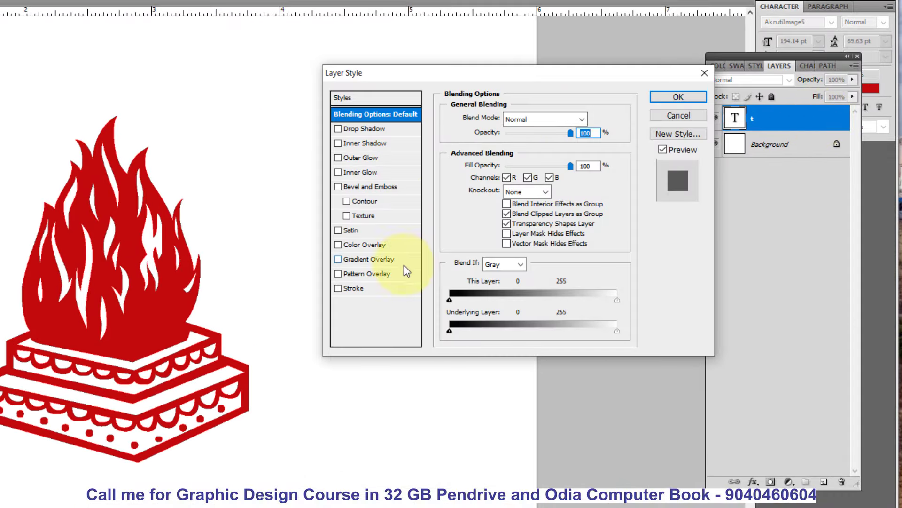
click(371, 259)
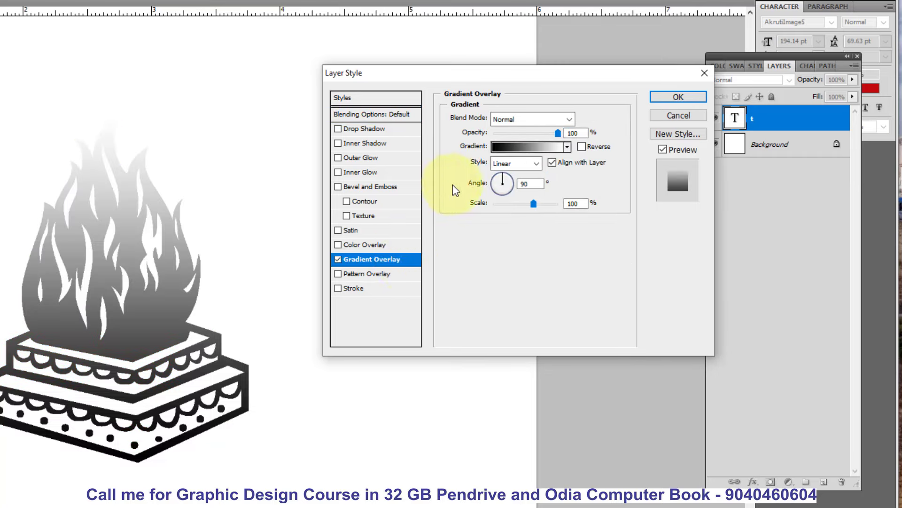
click(495, 146)
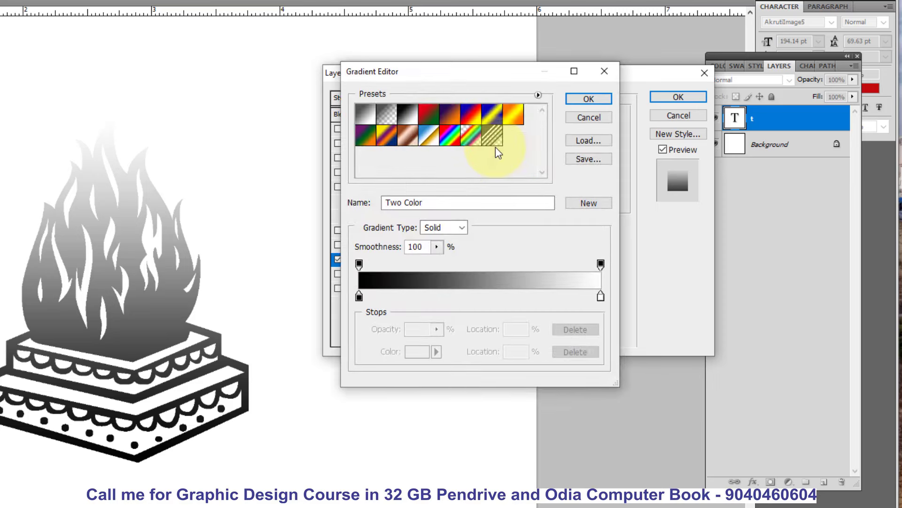
click(429, 120)
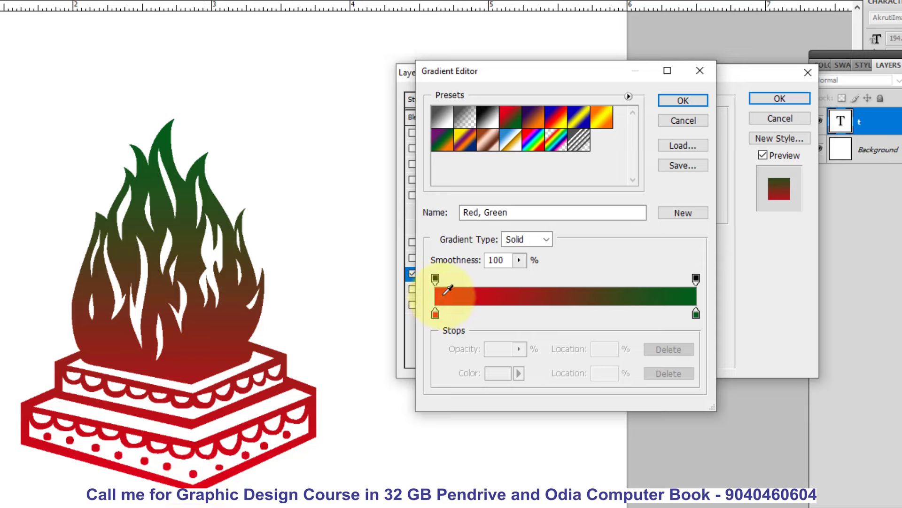
click(200, 483)
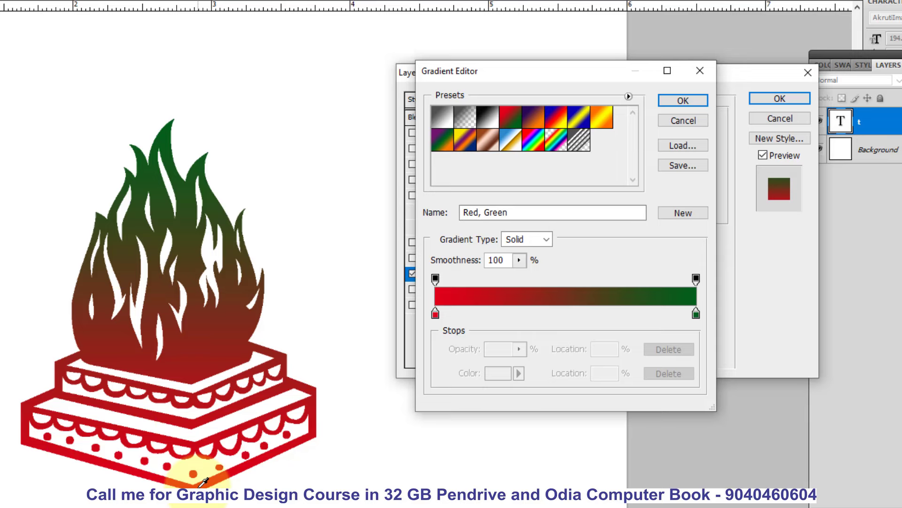
Change the gradient's color stop at location 0% to a dark green
click(435, 313)
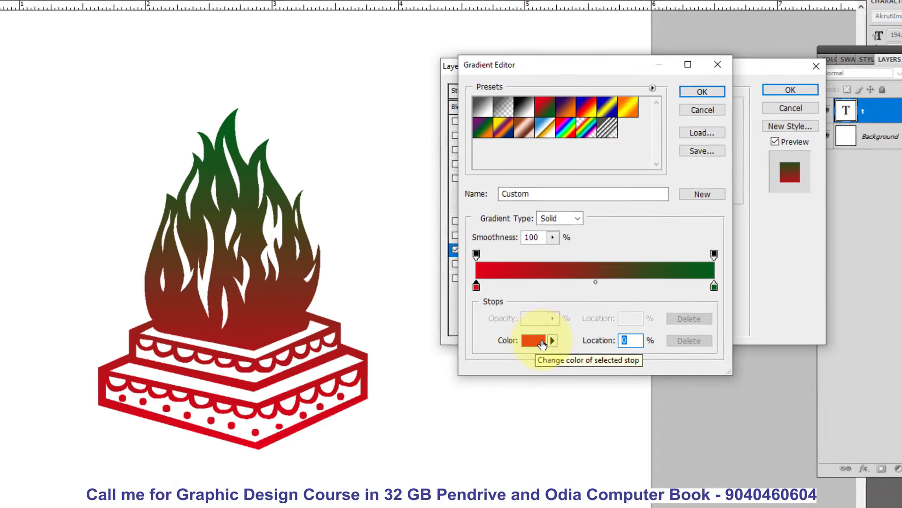
click(498, 374)
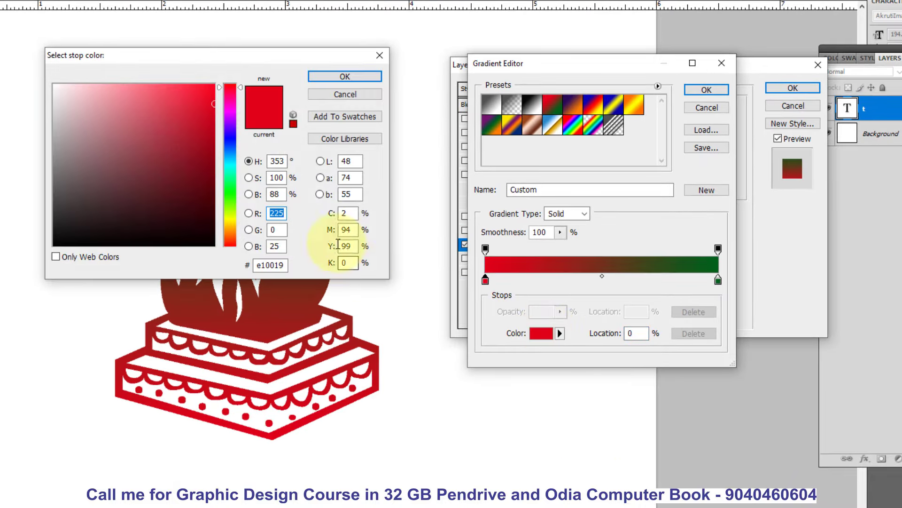
click(231, 138)
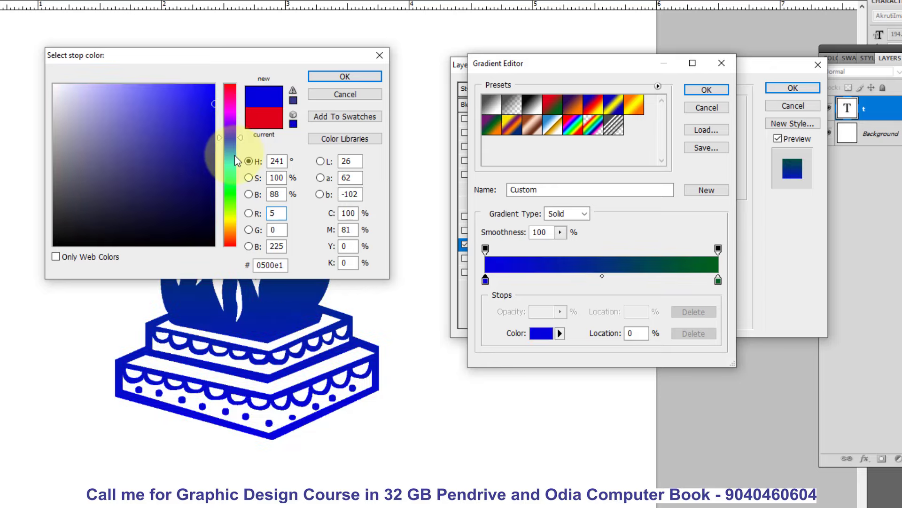
click(232, 193)
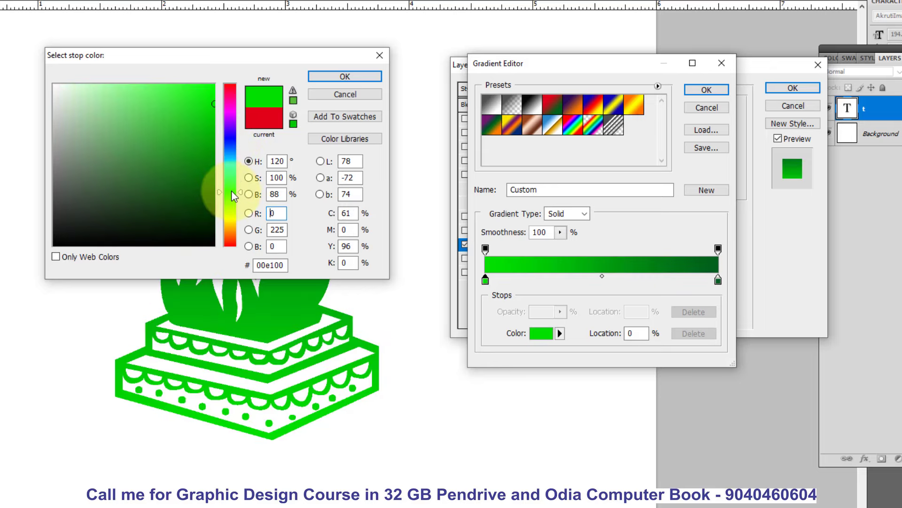
click(210, 185)
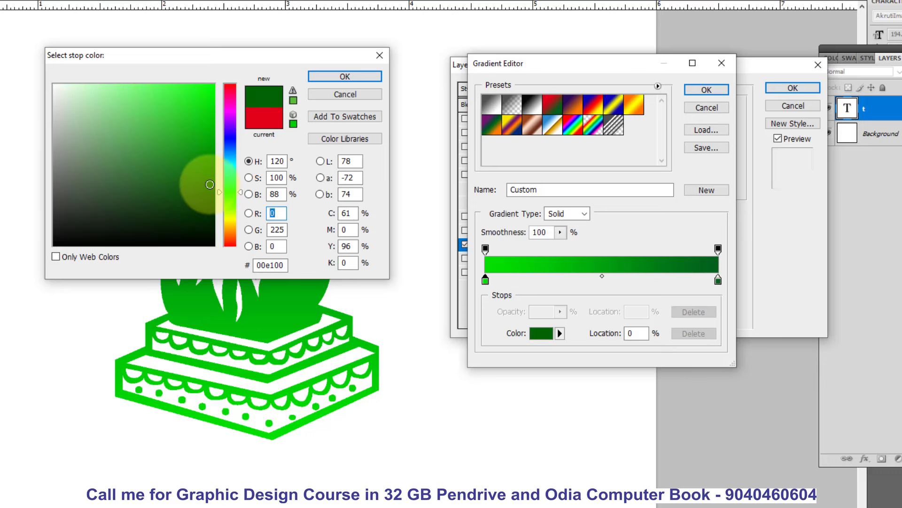
click(340, 78)
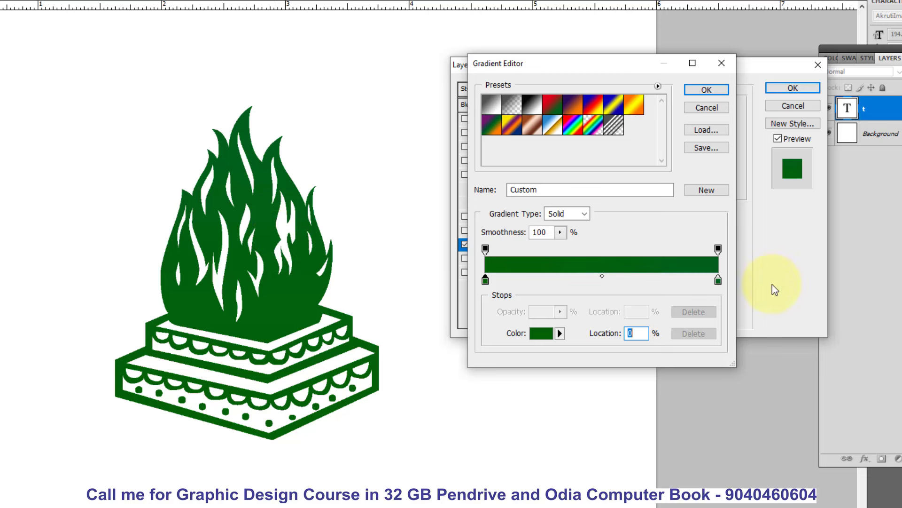
Change the gradient's color stop at location 100% to the dark red ad0313 and reposition it to location 63%
click(718, 281)
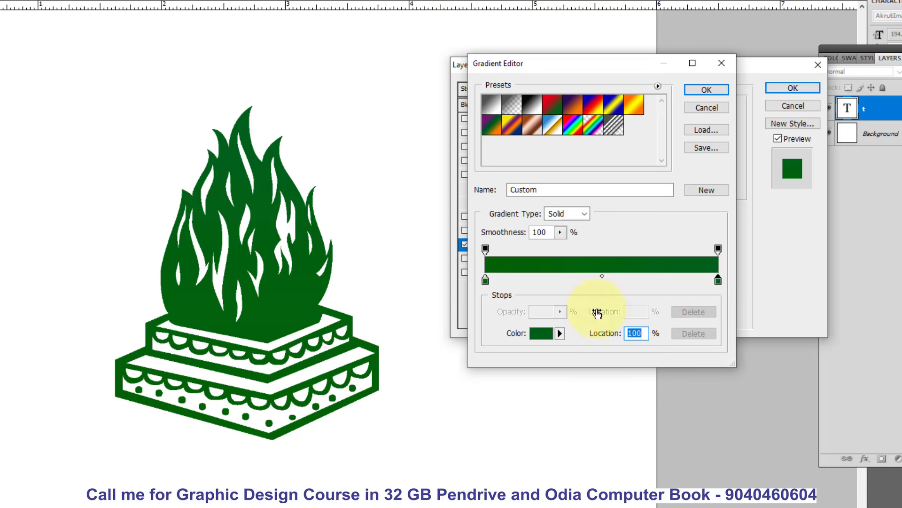
click(542, 334)
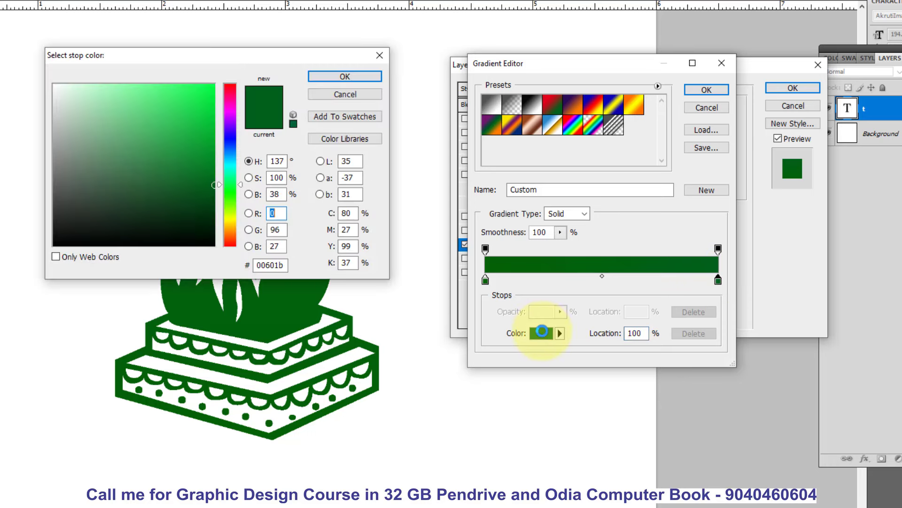
click(230, 89)
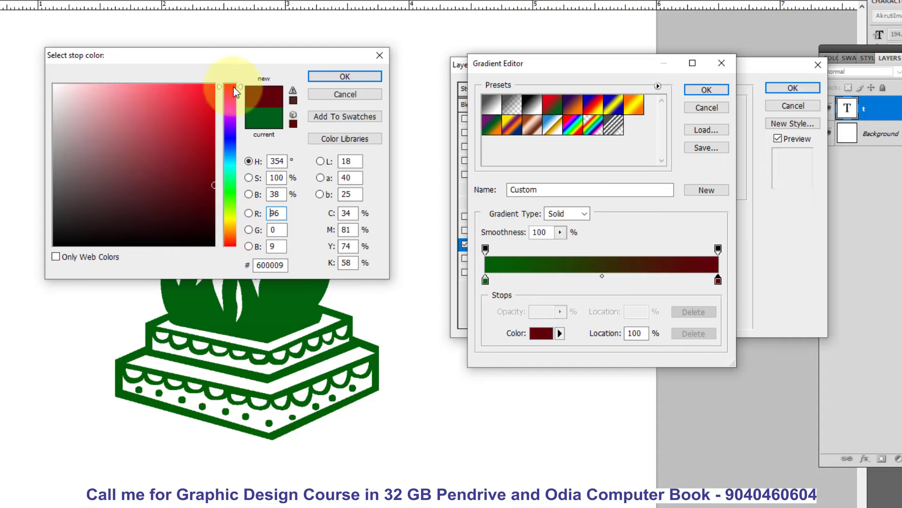
click(211, 137)
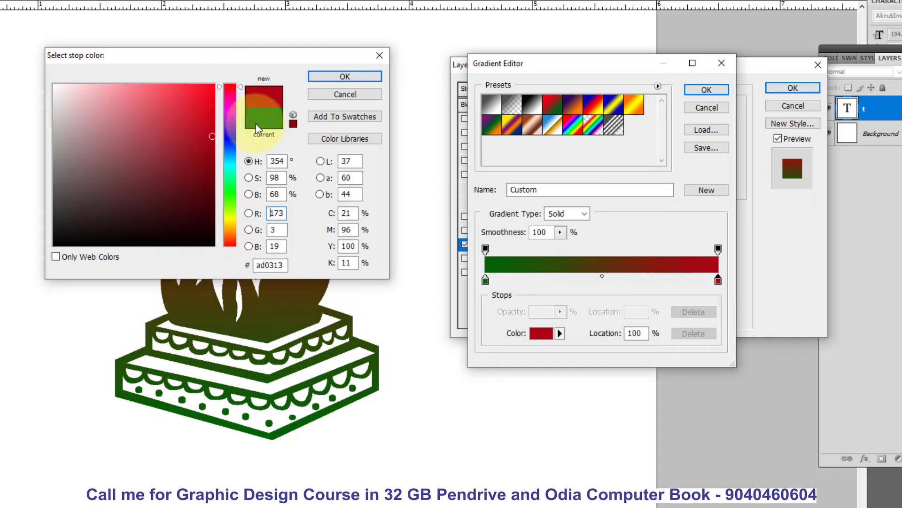
click(345, 76)
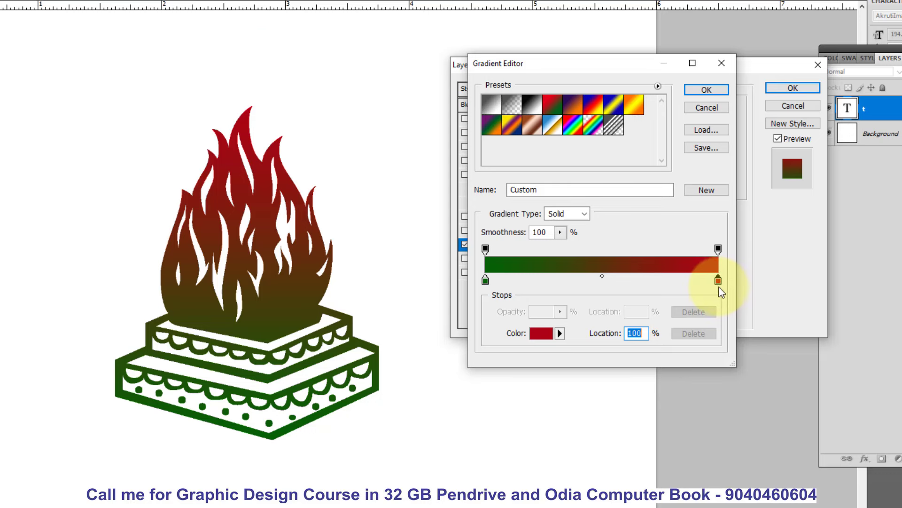
drag(717, 280, 645, 284)
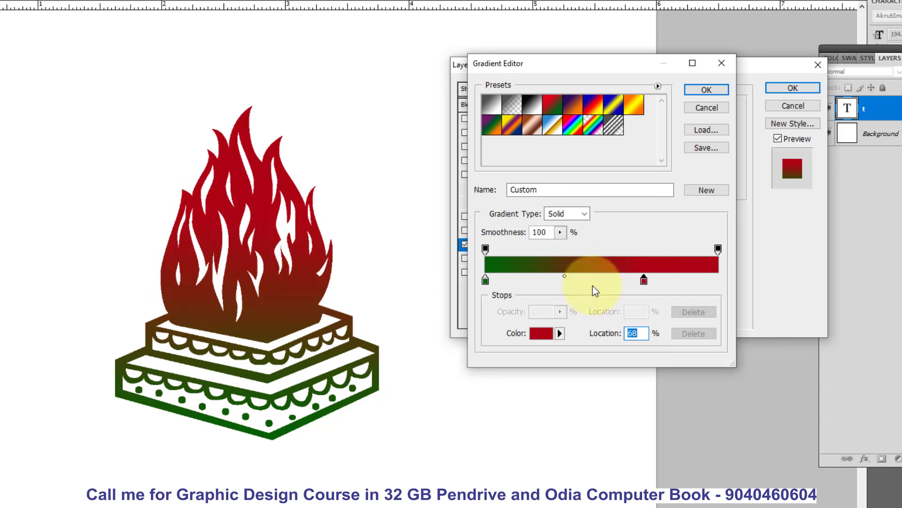
drag(644, 282, 634, 286)
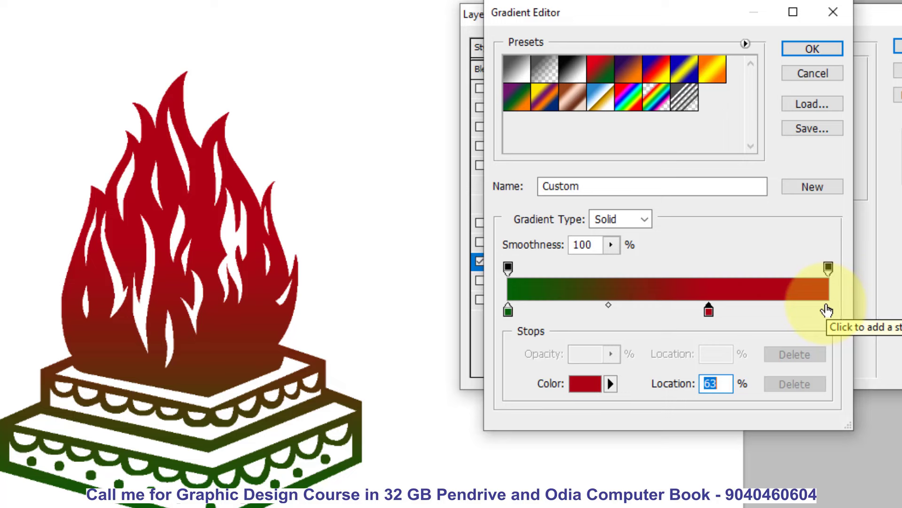
Add a bright yellow color stop at location 99% of the gradient
click(826, 310)
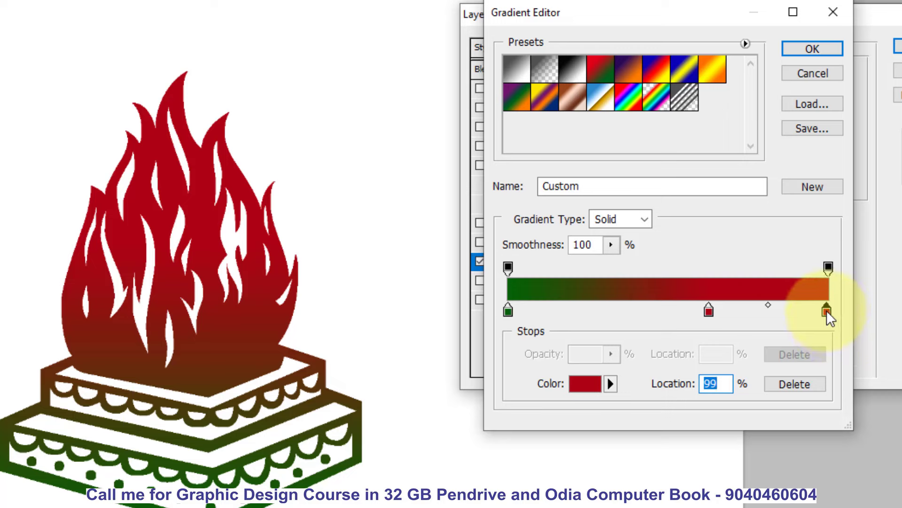
click(596, 387)
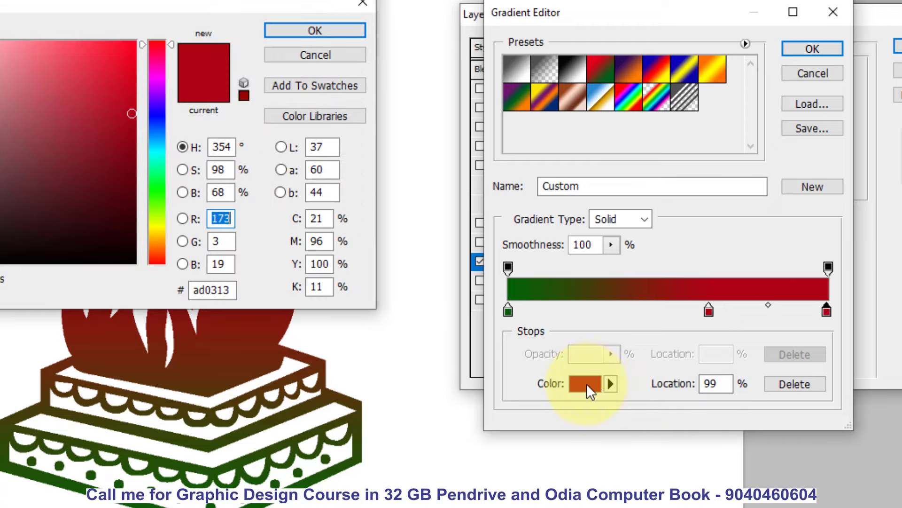
click(158, 227)
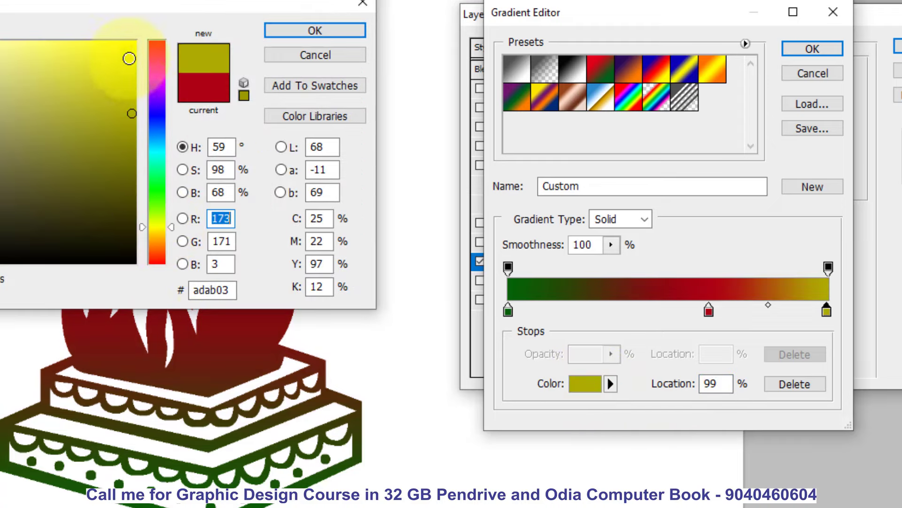
click(125, 47)
click(301, 30)
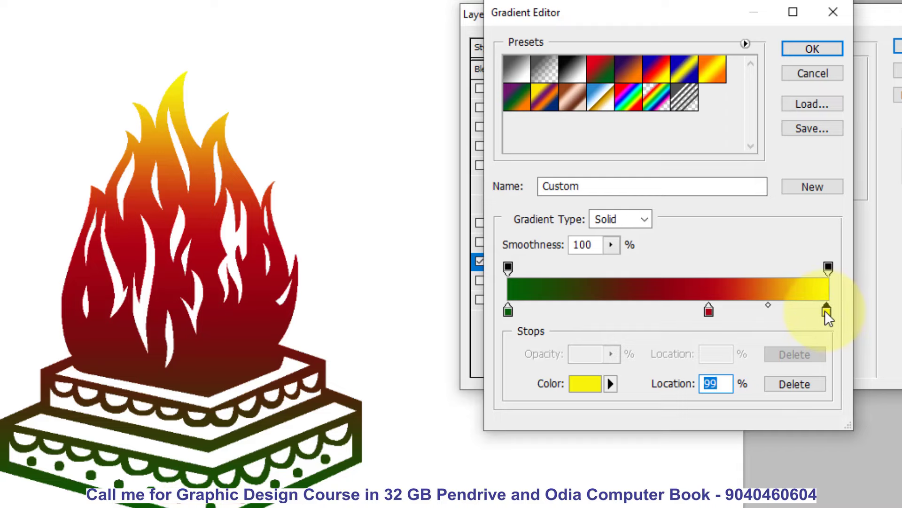
Reposition the yellow stop to 87%, the green stop to 6% and the red stop to 62%, and apply the gradient overlay
drag(824, 310, 788, 310)
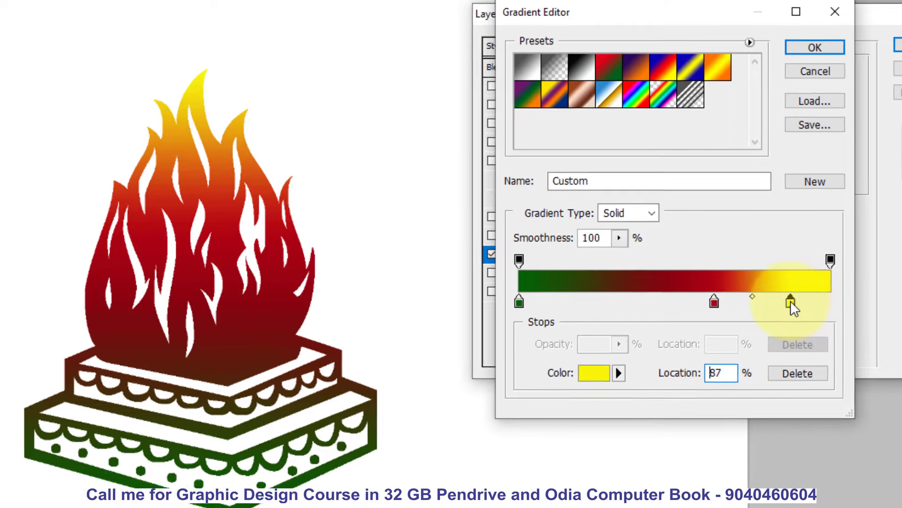
drag(714, 302, 697, 303)
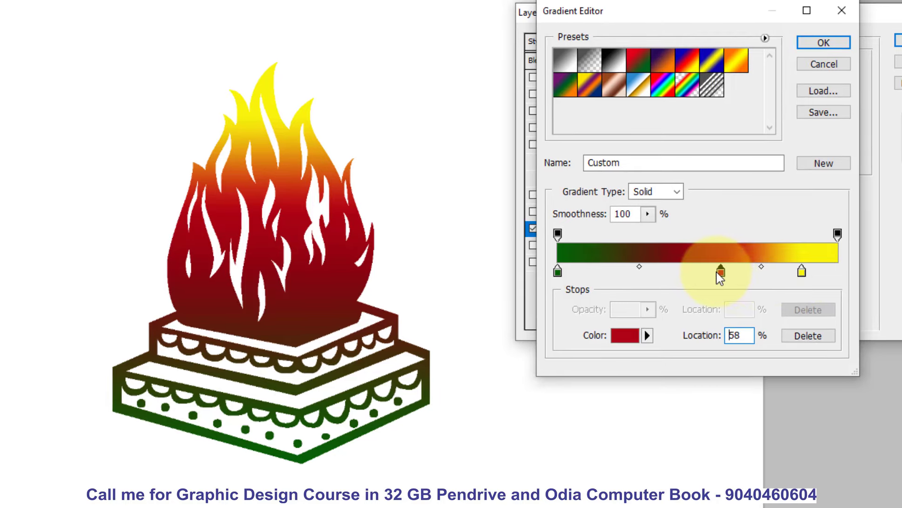
drag(718, 272, 715, 272)
drag(558, 273, 574, 274)
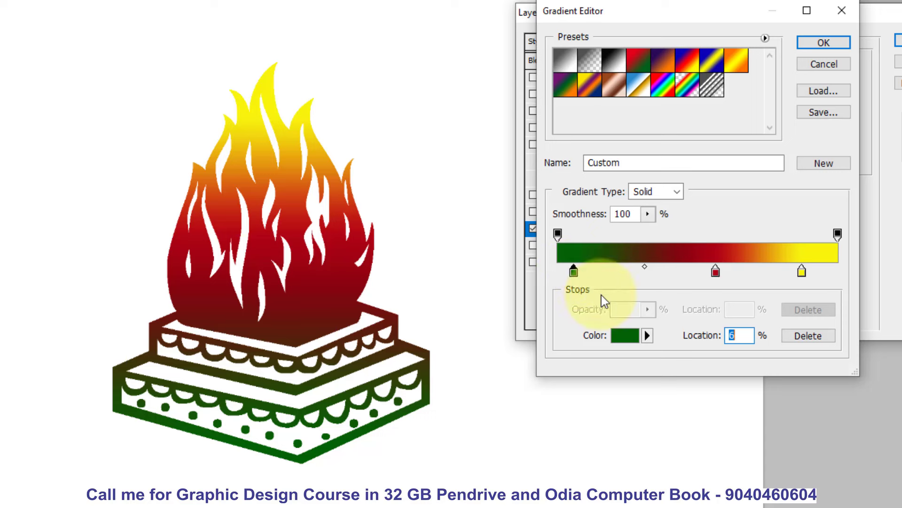
drag(715, 274, 730, 272)
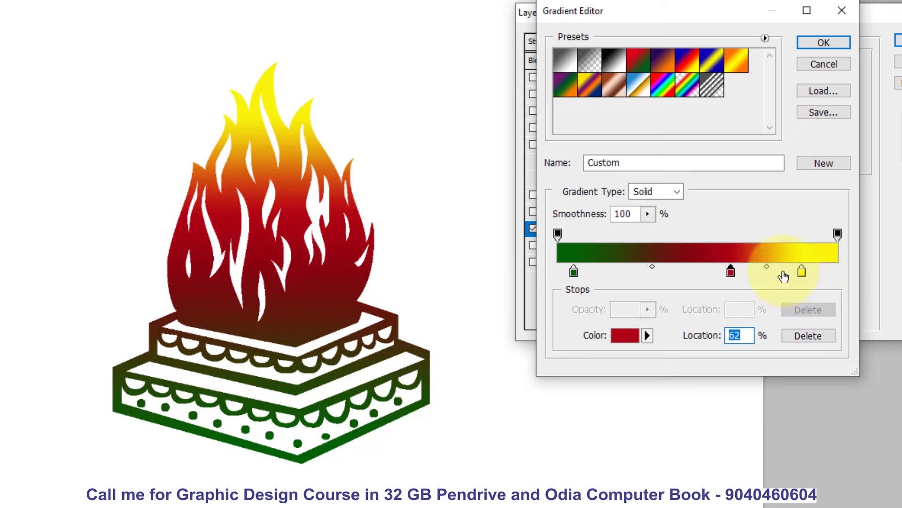
click(834, 43)
click(897, 41)
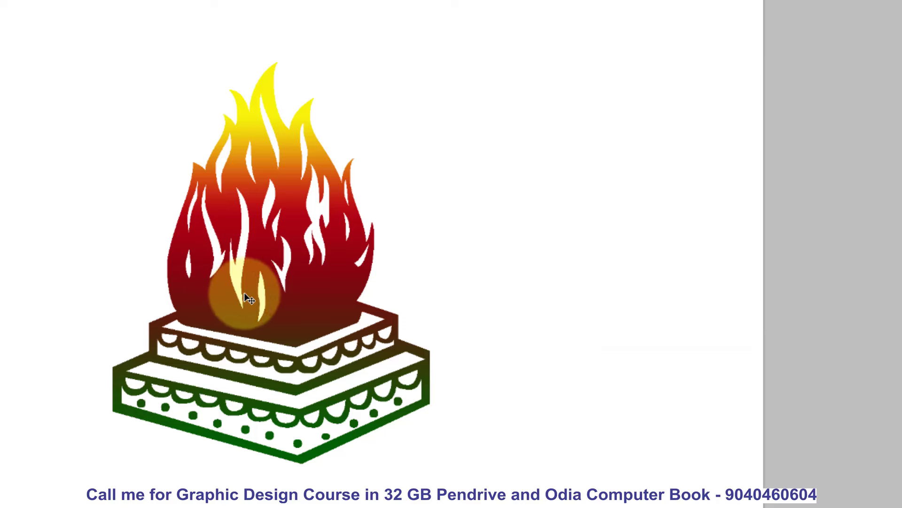
Move the fire symbol toward the page's left edge and reduce its font size to 170.14 pt
scroll(290, 300, down, 2)
drag(305, 300, 179, 289)
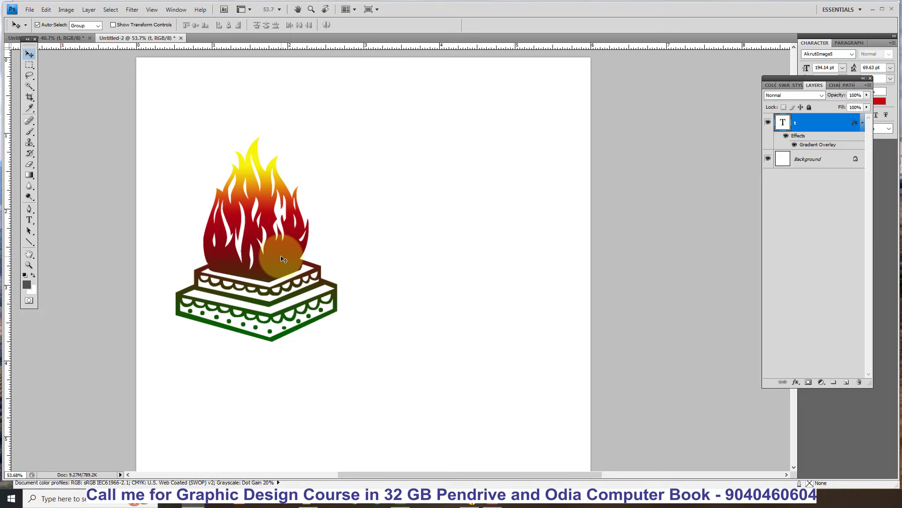
click(29, 220)
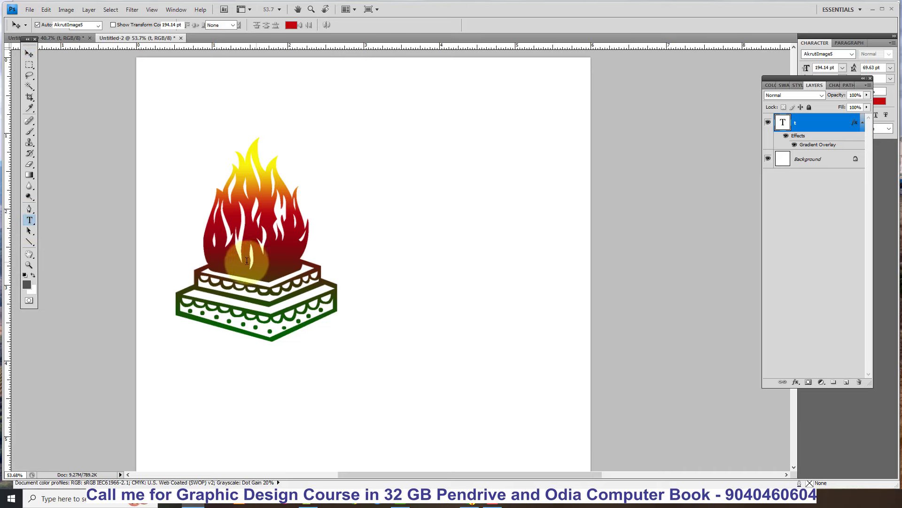
click(284, 259)
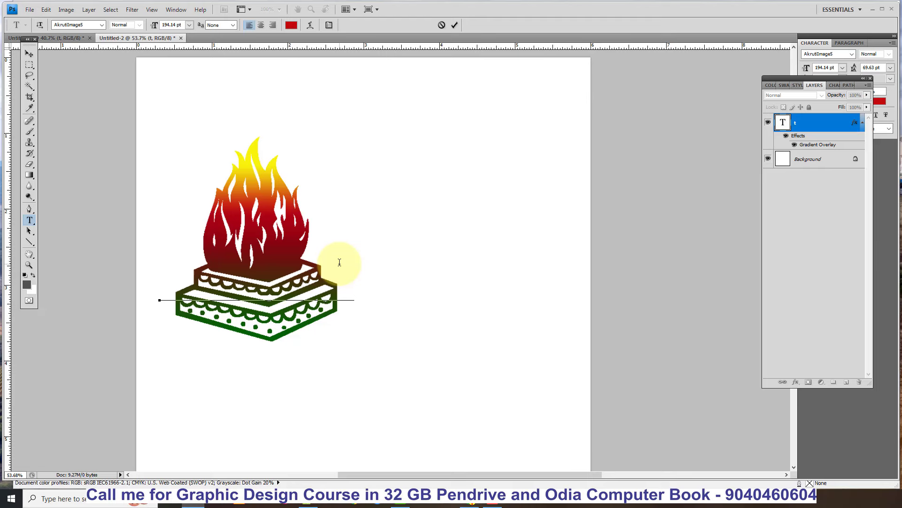
key(ctrl+a)
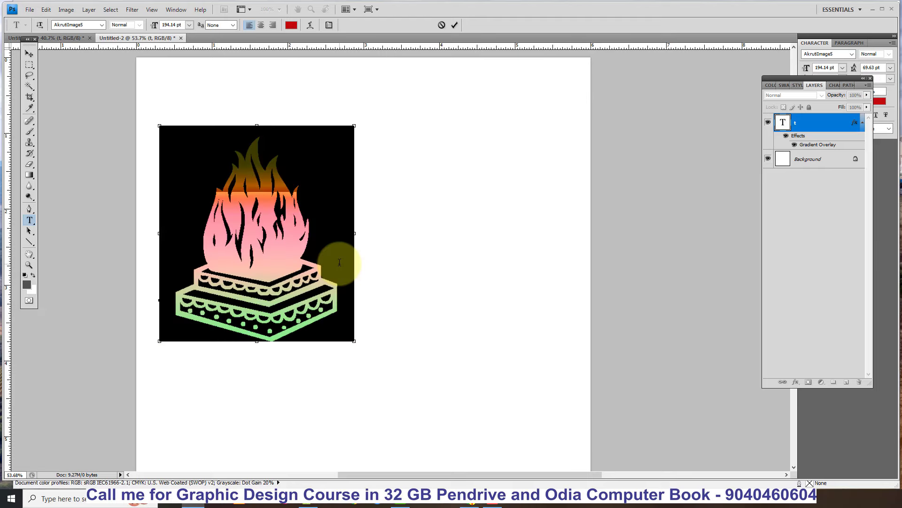
key(ctrl+shift+comma)
key(ctrl+shift+comma)
key(ctrl+shift+comma)
key(ctrl+shift+comma)
key(ctrl+shift+comma)
key(ctrl+shift+comma)
key(ctrl+shift+comma)
key(ctrl+shift+comma)
key(ctrl+shift+comma)
key(ctrl+shift+comma)
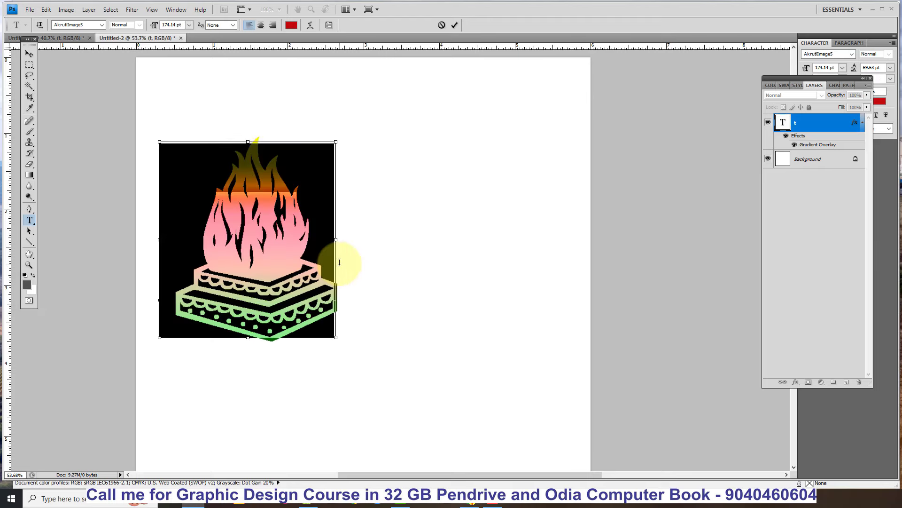
key(ctrl+shift+comma)
key(ctrl+shift+comma)
key(Right)
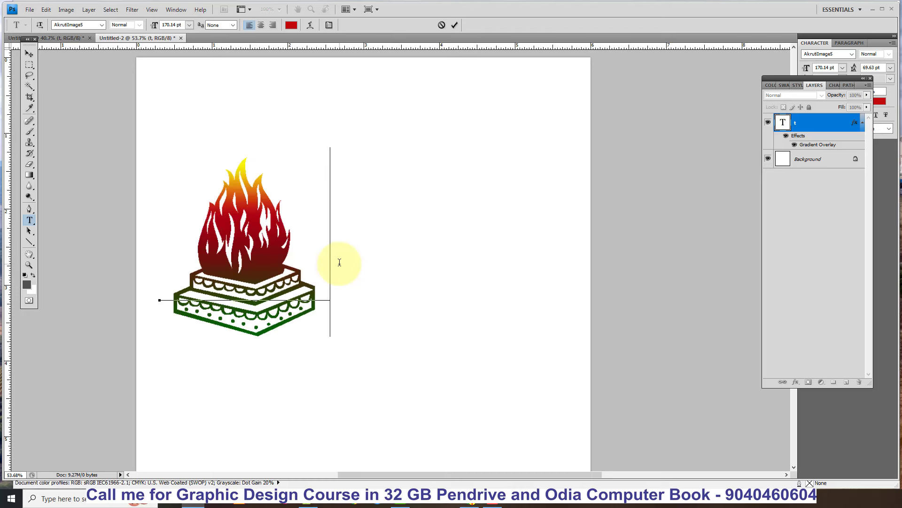
Try the AkrutiImage5 symbols for characters such as y, u, i, o and p after the fire, removing each one
text(y)
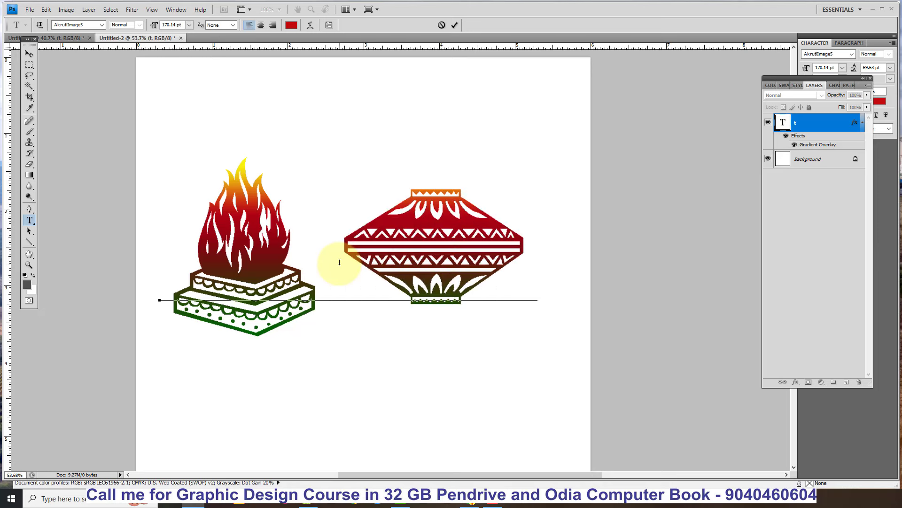
key(Left)
key(Delete)
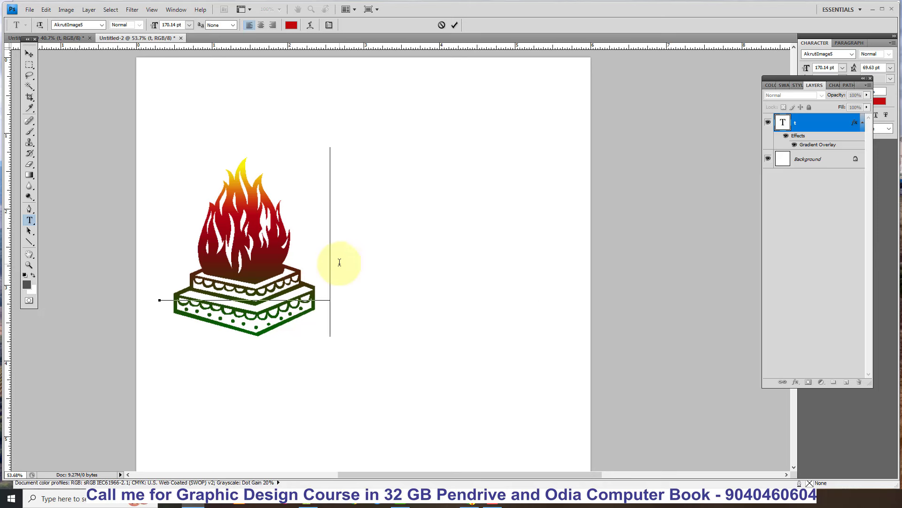
text(u)
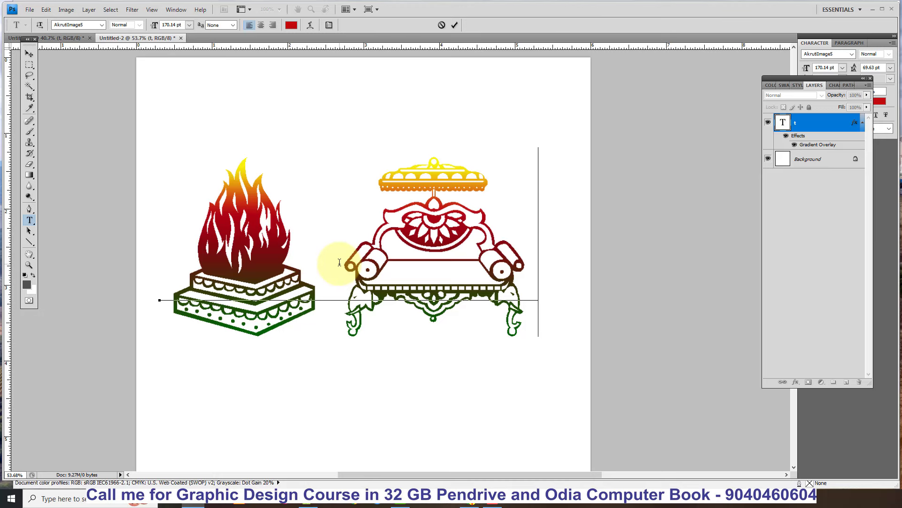
key(Left)
key(Delete)
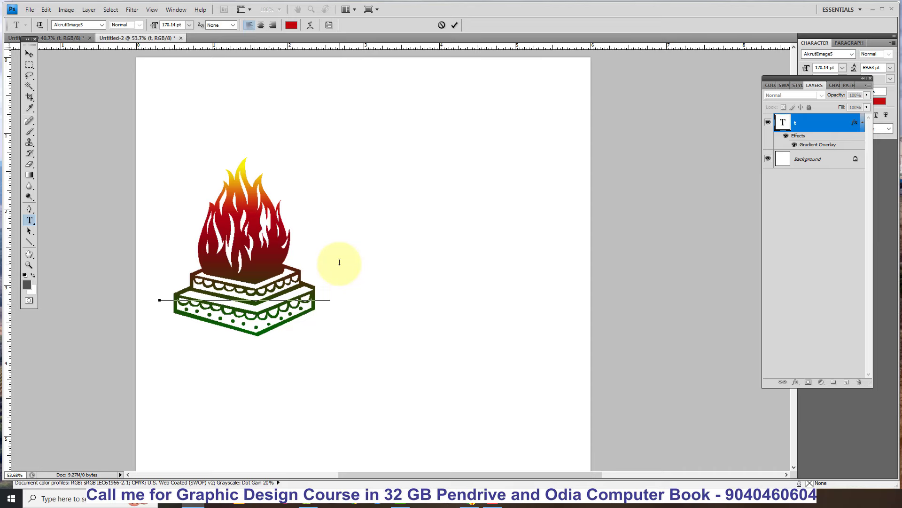
text(i)
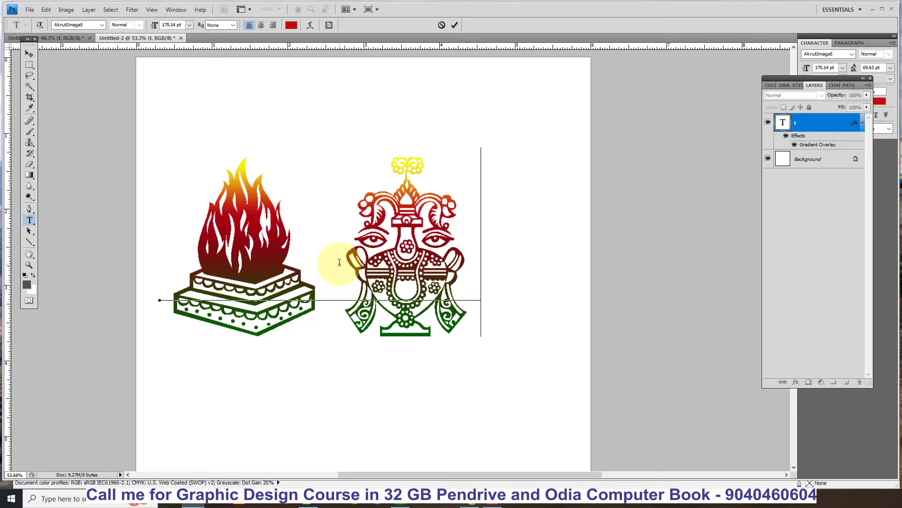
key(BackSpace)
text(i)
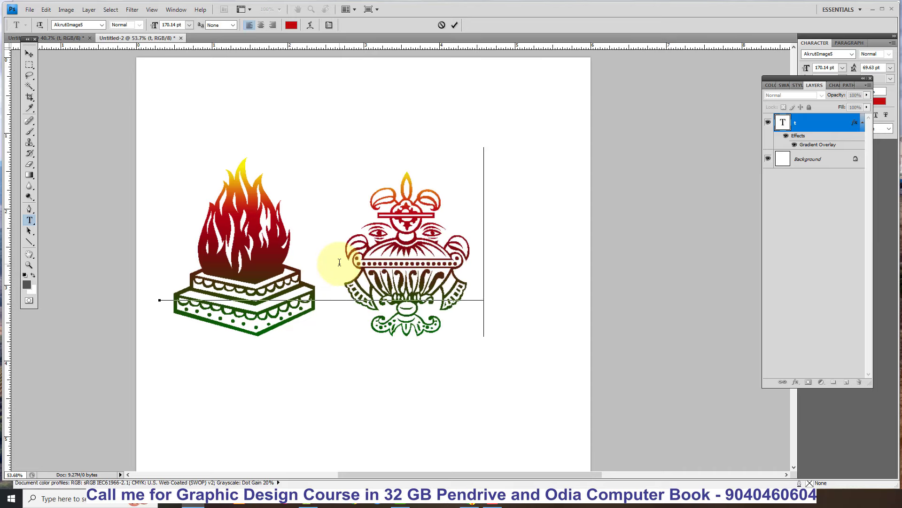
text(o)
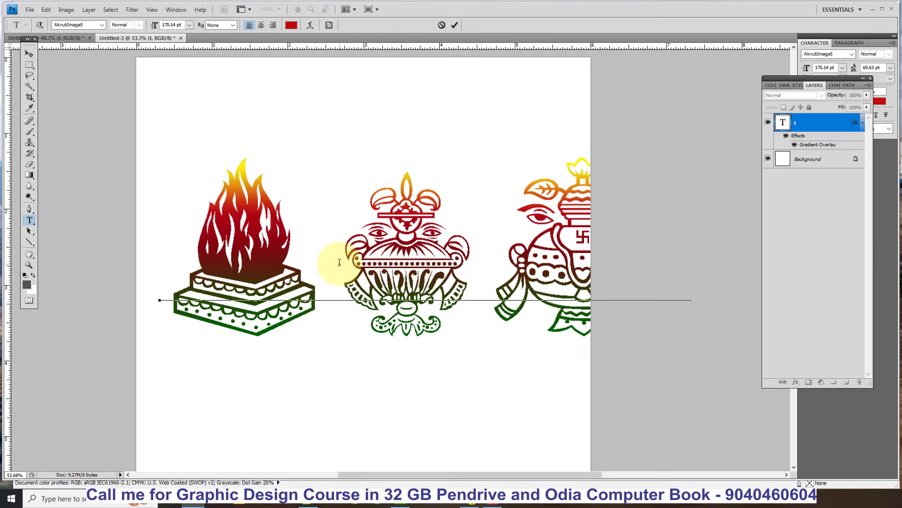
key(BackSpace)
key(BackSpace)
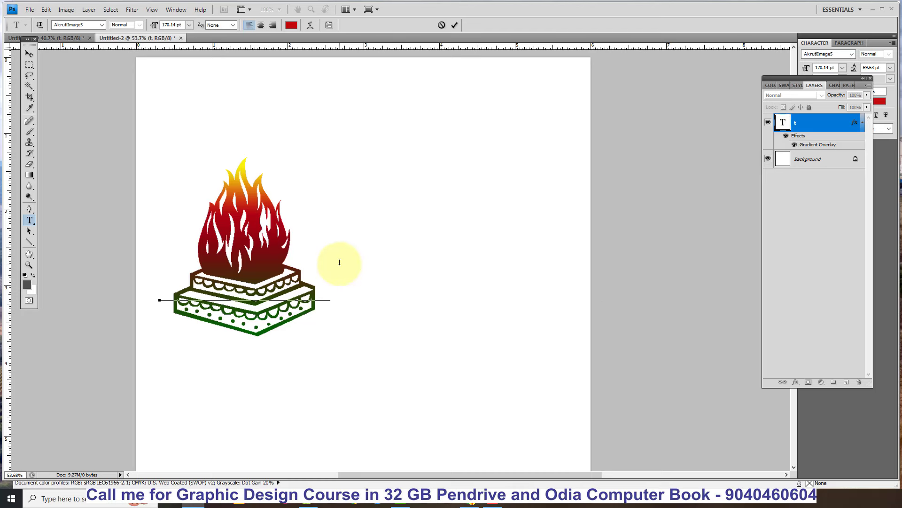
text(p)
key(BackSpace)
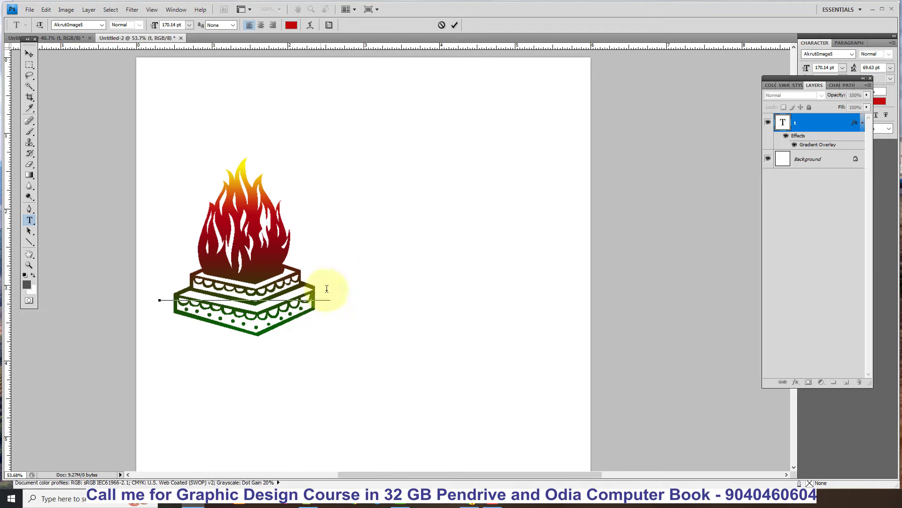
Commit the text and move the fire symbol right, toward the middle of the page
click(29, 54)
scroll(218, 228, down, 2)
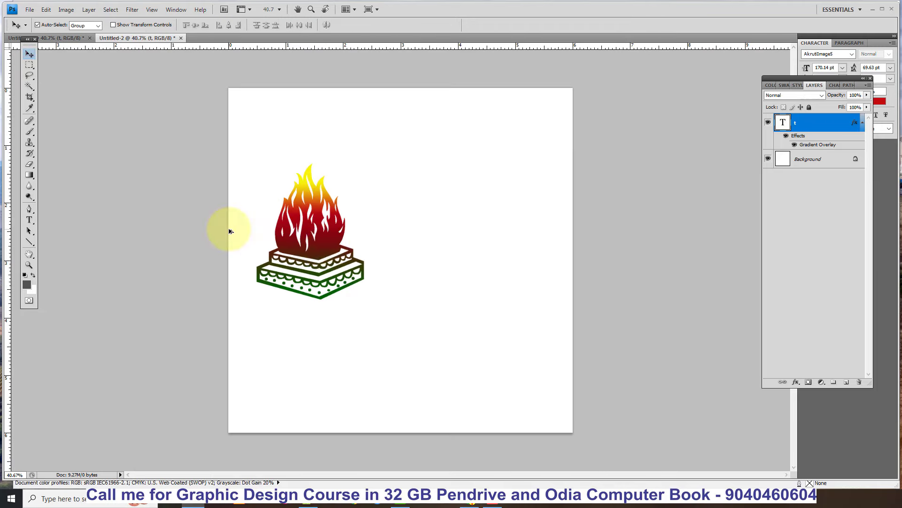
drag(328, 246, 392, 247)
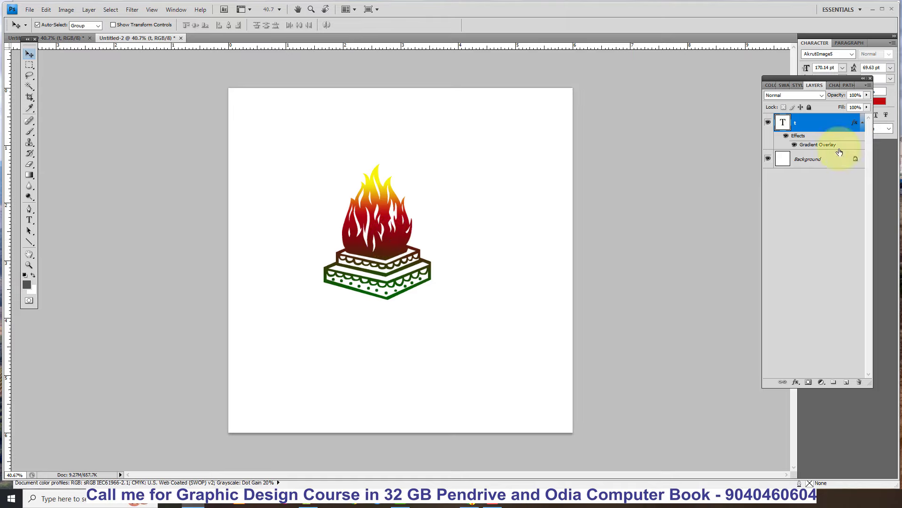
Rasterize the fire symbol's text layer and move the symbol slightly up and left on the page
click(826, 122)
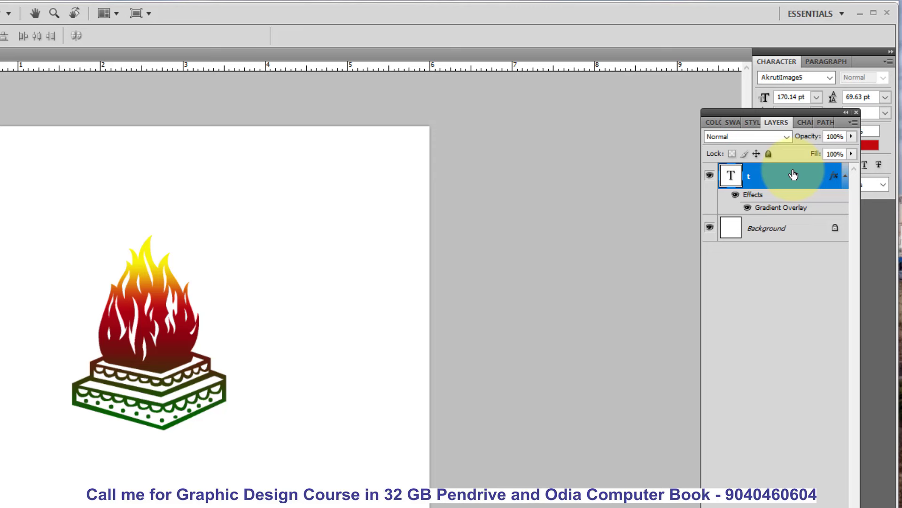
right_click(791, 179)
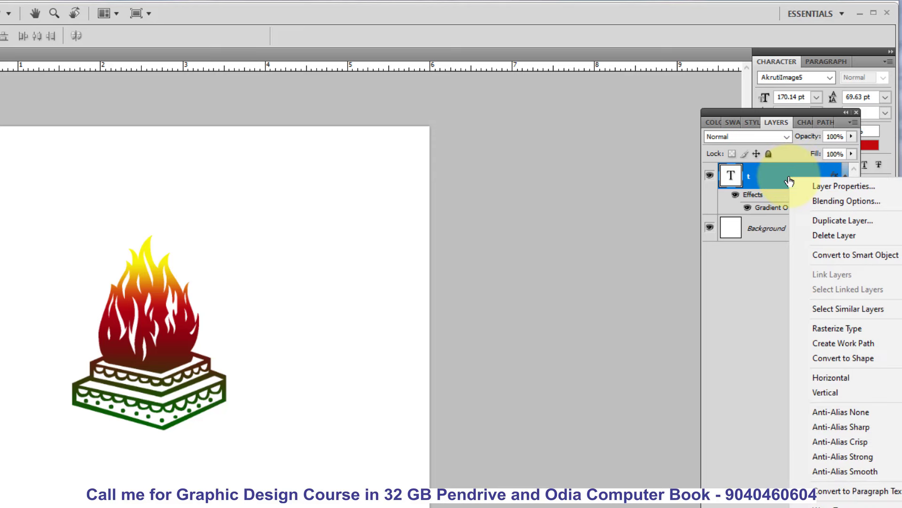
click(851, 329)
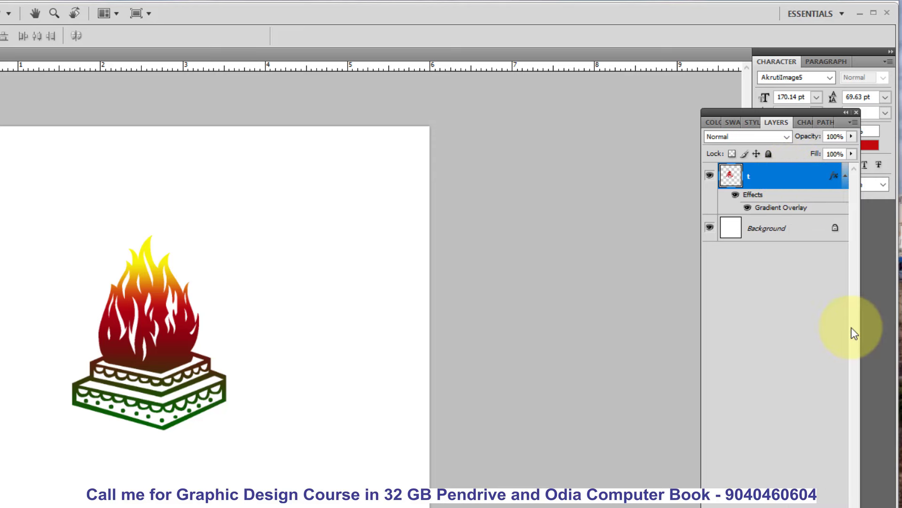
drag(170, 347, 144, 319)
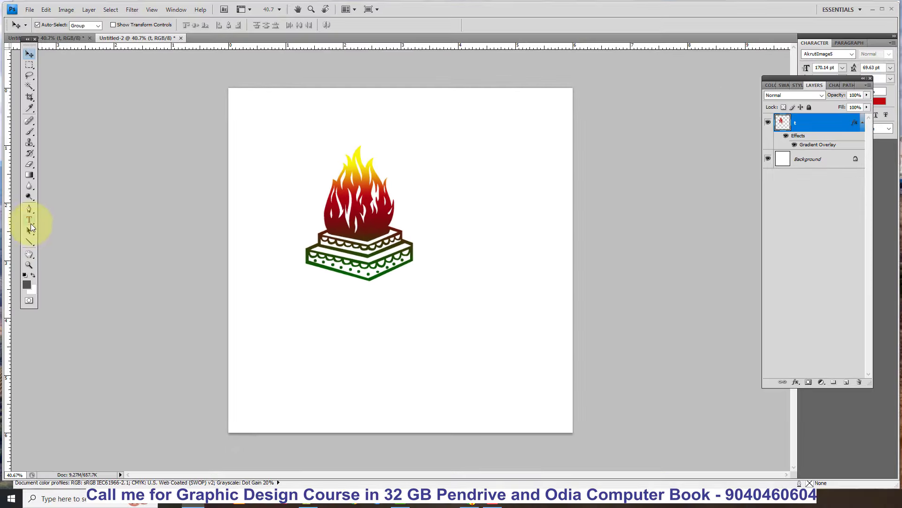
click(29, 221)
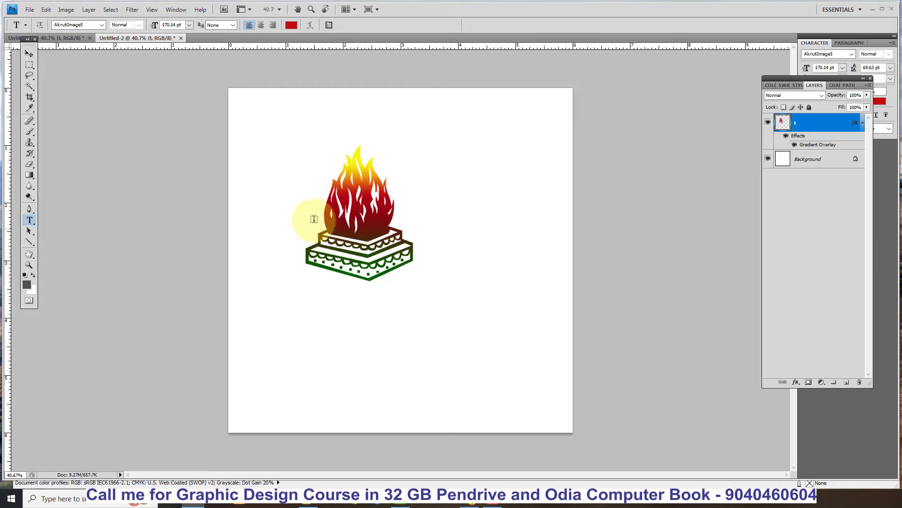
click(331, 221)
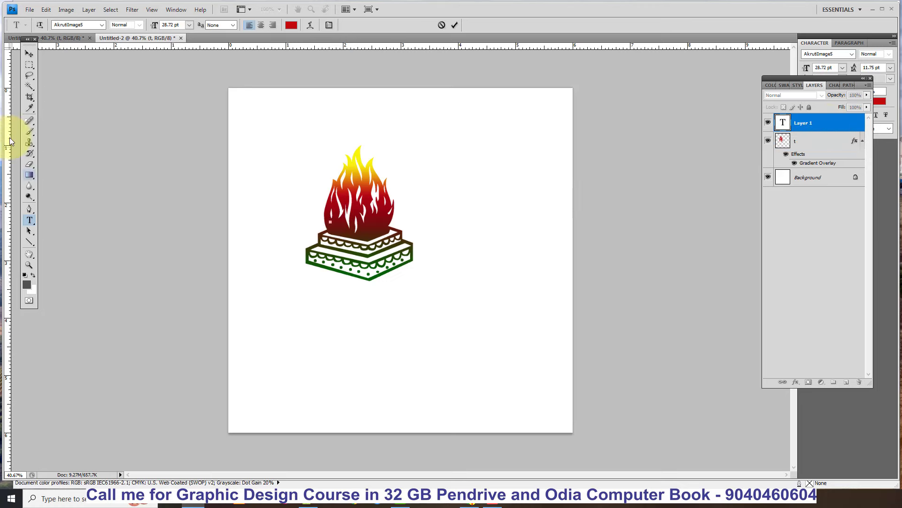
click(29, 54)
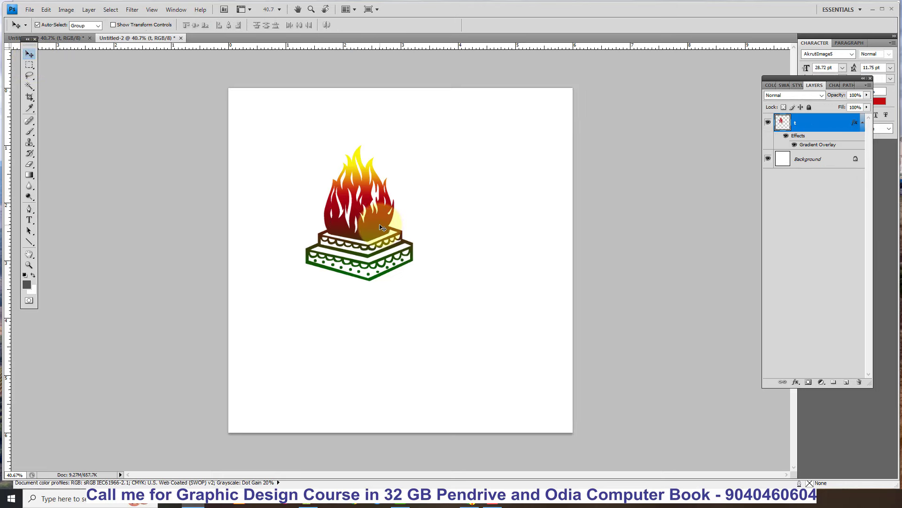
Enlarge the rasterized fire symbol with Free Transform and shift it right toward the page's center
key(ctrl+t)
drag(414, 282, 465, 346)
key(Return)
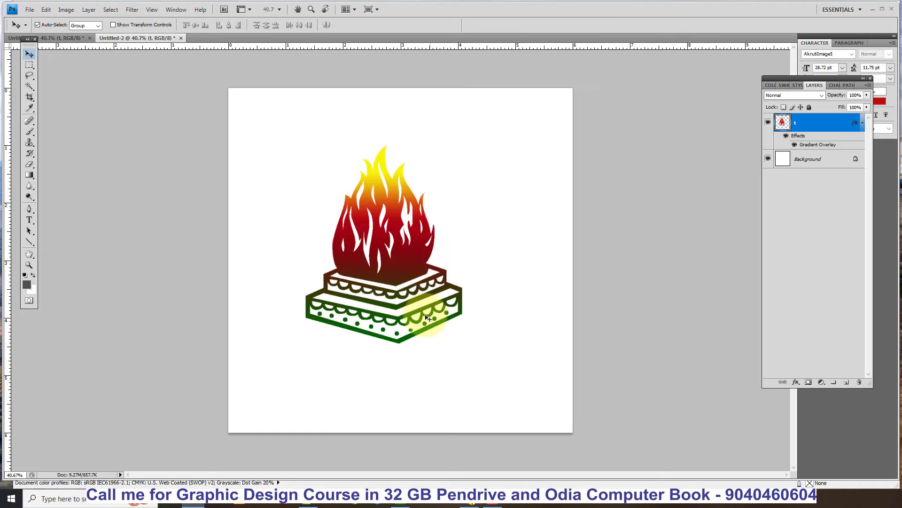
drag(420, 303, 461, 299)
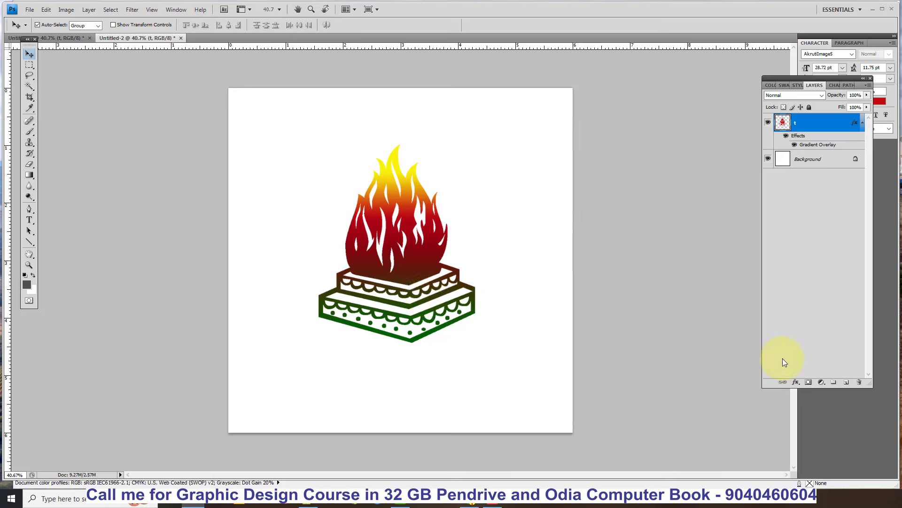
Add a new layer above the fire symbol and choose a light yellow-green foreground color
click(847, 382)
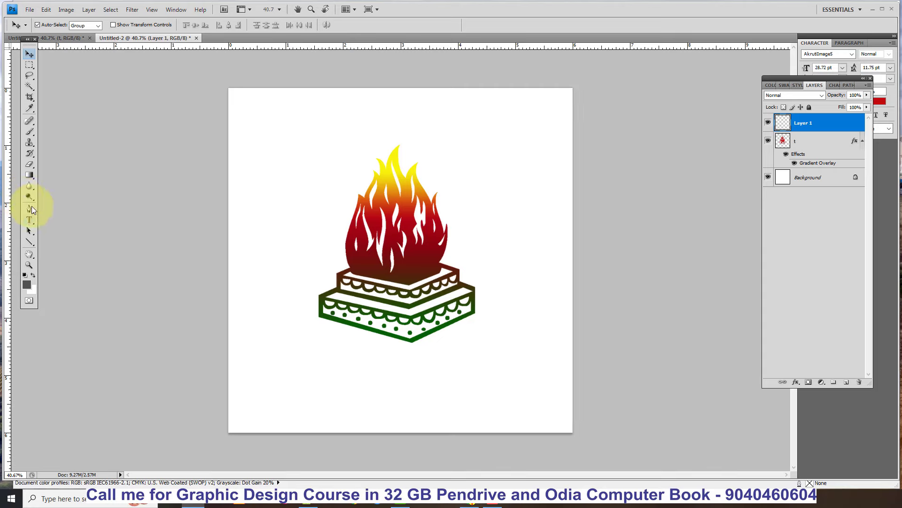
click(29, 164)
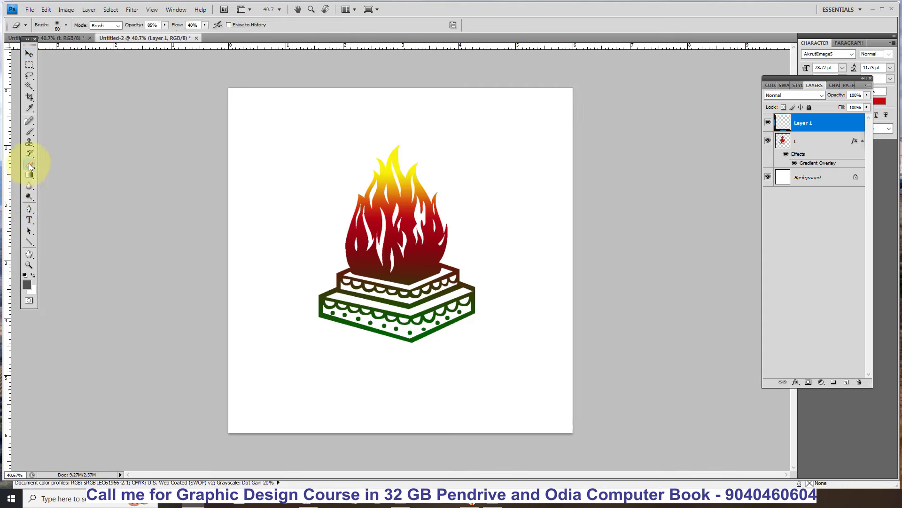
click(27, 284)
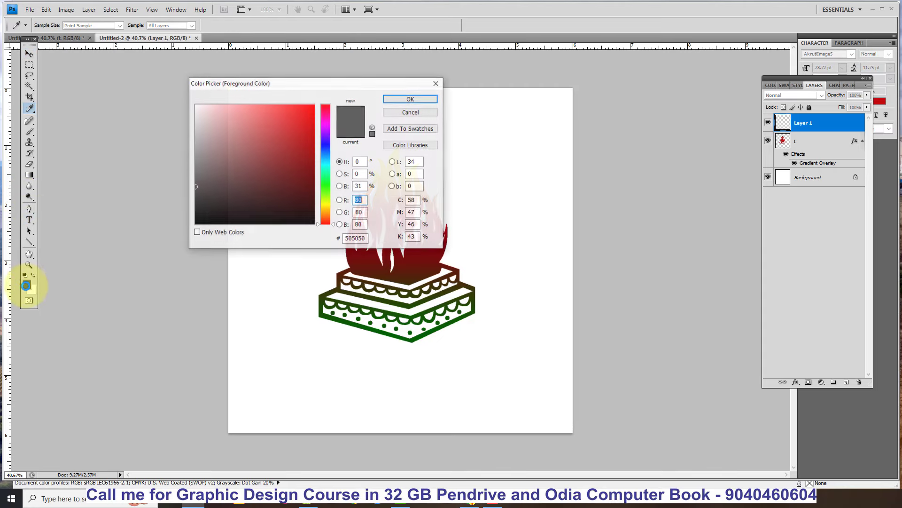
click(327, 171)
click(272, 127)
key(Return)
Enlarge the soft brush to 1000 px and dab pale green spots around the page near its corners and edges
click(29, 131)
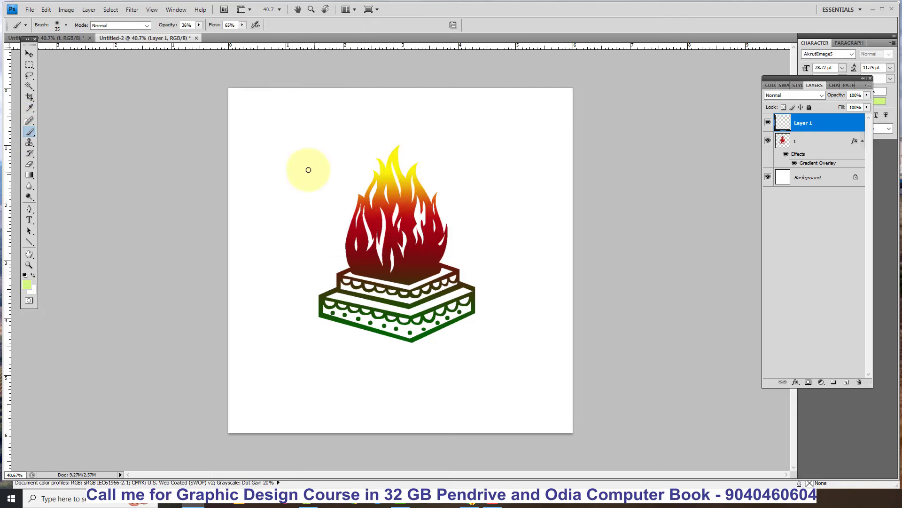
key(bracketright)
key(bracketright)
key(bracketright)
key(bracketright)
key(bracketright)
key(bracketright)
key(bracketright)
key(bracketright)
key(bracketright)
key(bracketright)
key(bracketright)
key(bracketright)
key(bracketright)
key(bracketright)
key(bracketright)
drag(277, 141, 226, 172)
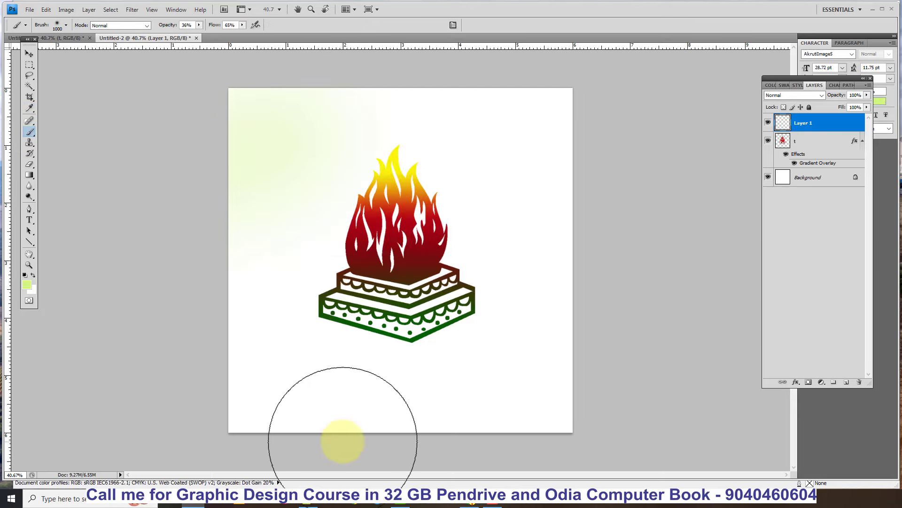
click(327, 409)
click(516, 123)
click(572, 318)
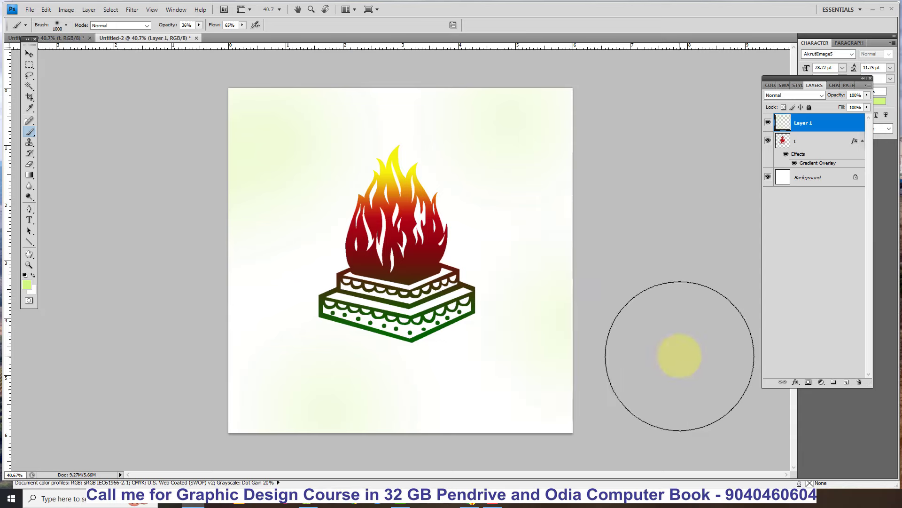
Set the foreground color to pink #fb73d9 and brush soft pink spots around the fire symbol on all four sides
click(26, 285)
click(326, 120)
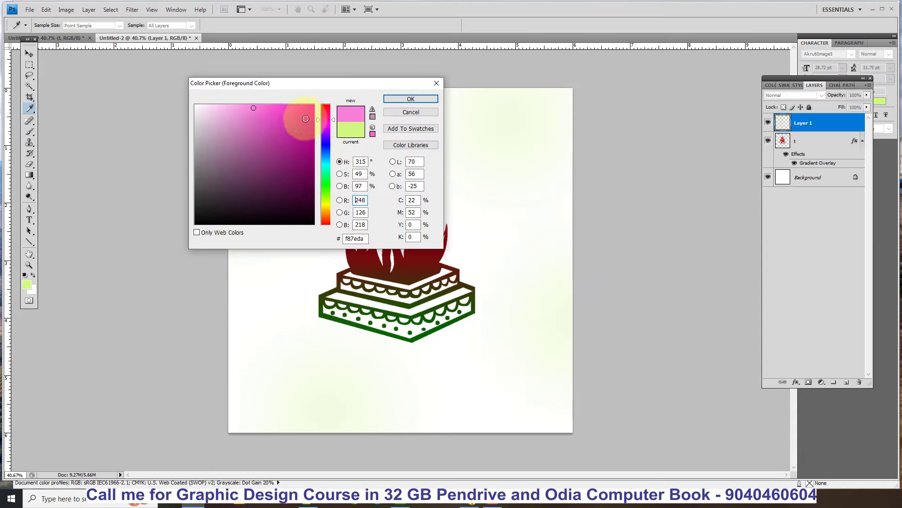
click(260, 106)
click(410, 99)
key(b)
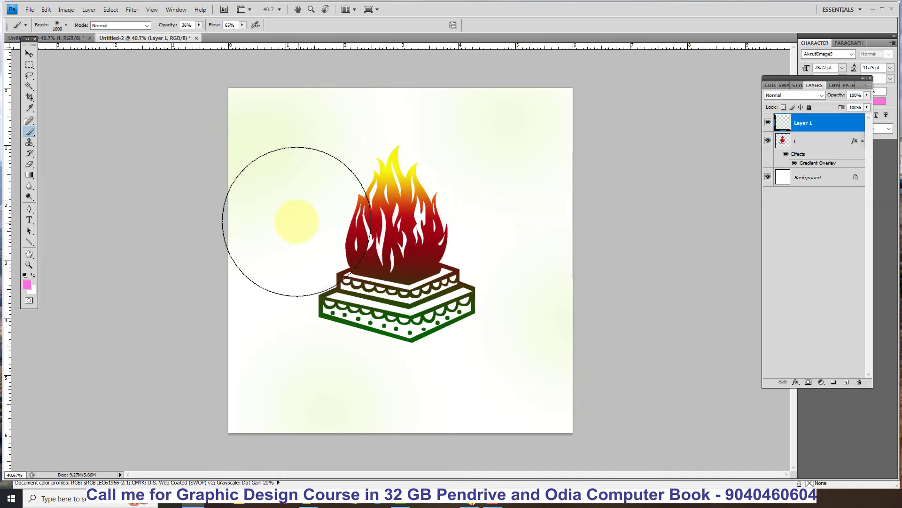
click(282, 221)
click(452, 112)
click(539, 264)
click(373, 411)
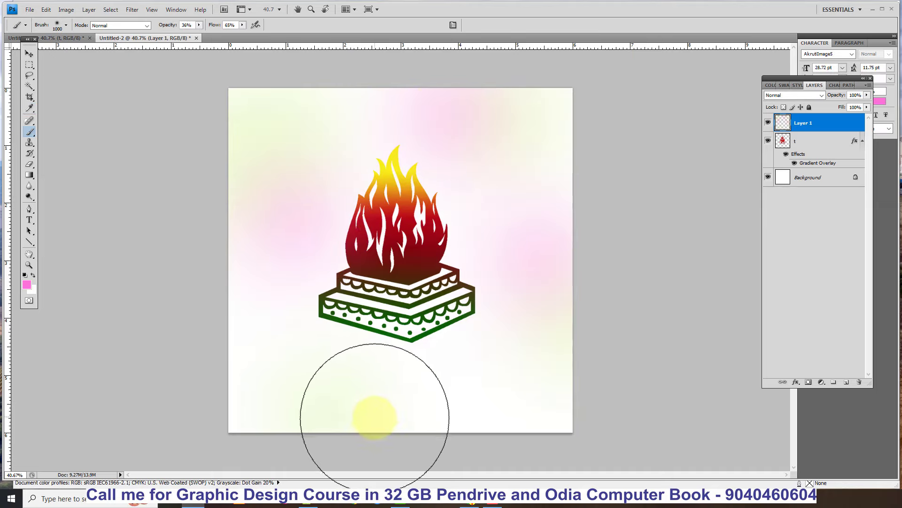
Set the foreground color to dark blue #070bb5 and brush soft blue spots around the page's edges and over its center
click(26, 286)
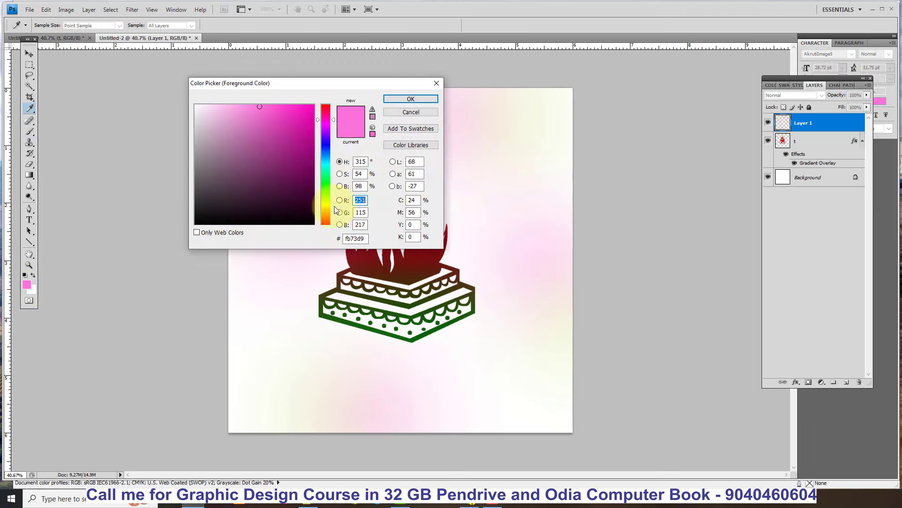
click(325, 145)
click(310, 140)
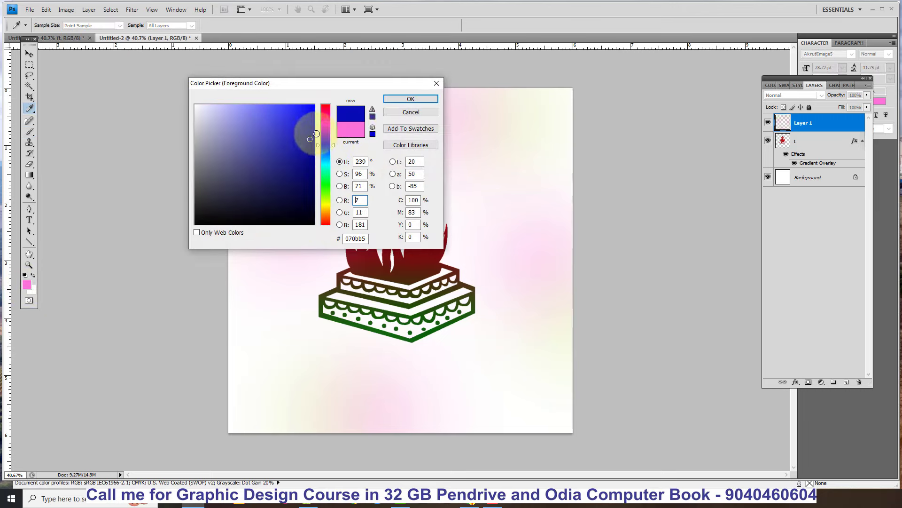
click(410, 98)
click(347, 120)
click(532, 118)
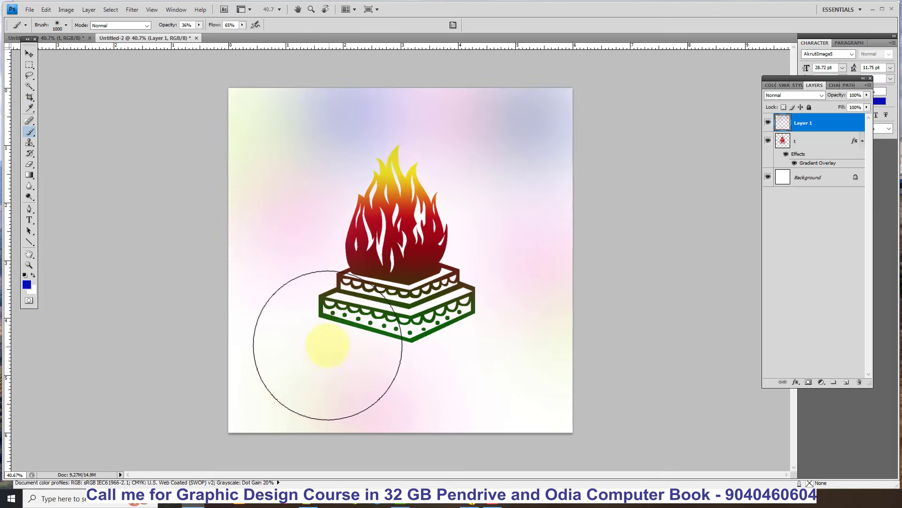
click(252, 305)
click(309, 413)
click(514, 440)
click(557, 424)
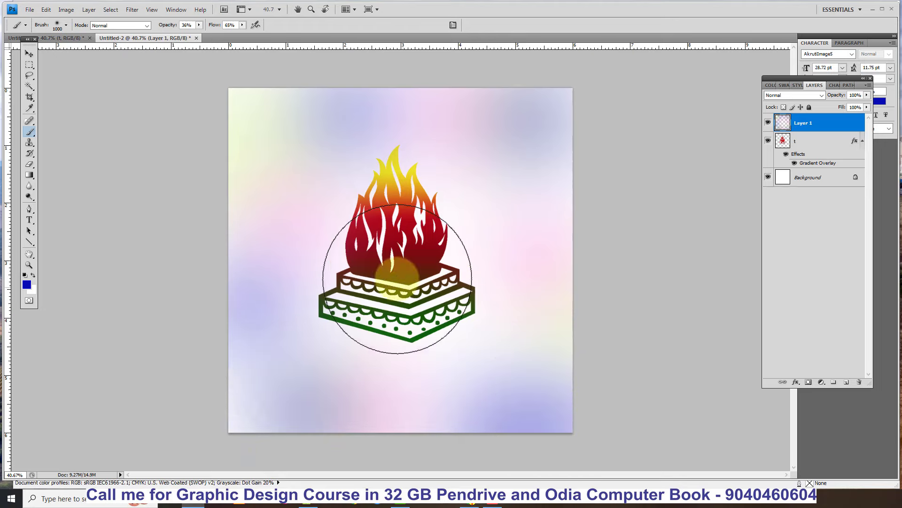
scroll(451, 250, down, 2)
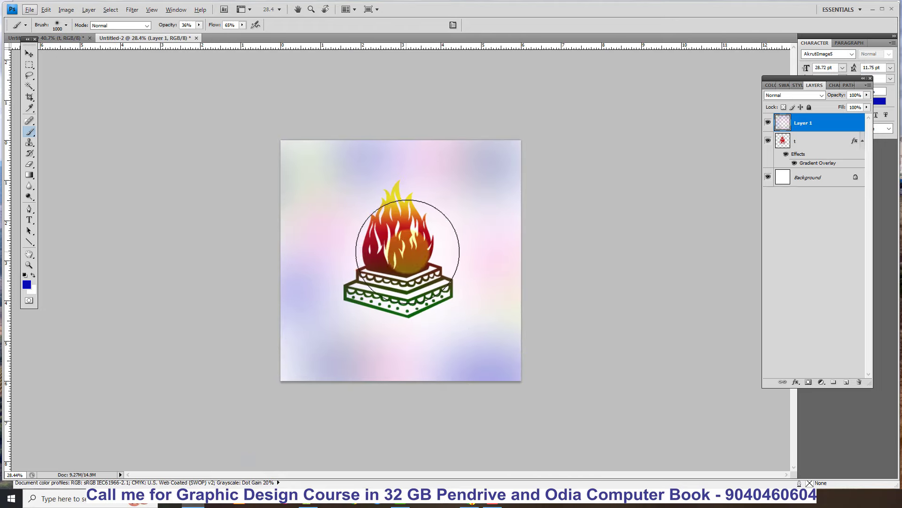
Move the fire symbol's layer t above the painted Layer 1 in the layer order
click(28, 55)
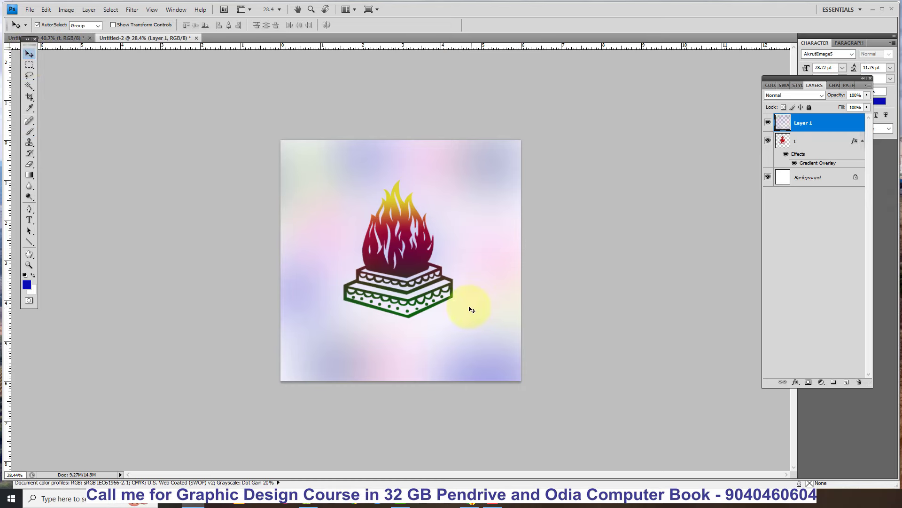
click(829, 142)
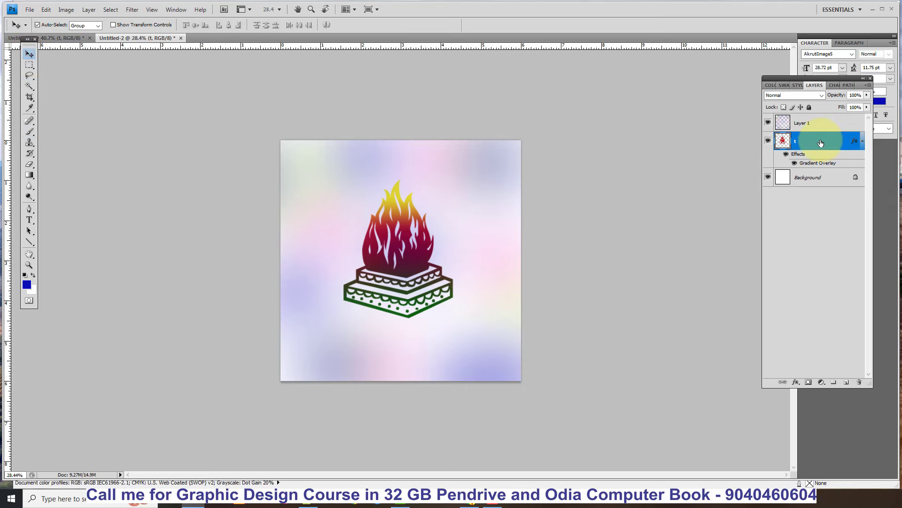
drag(829, 142, 820, 122)
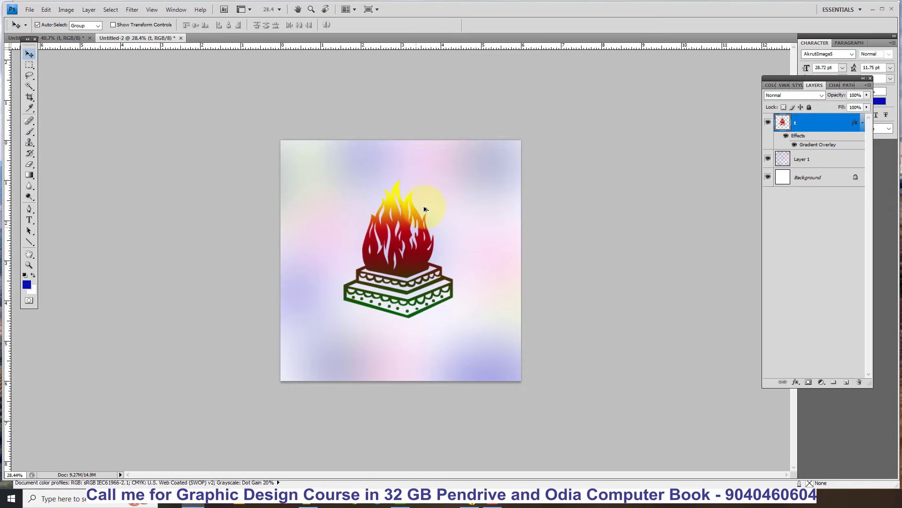
Scale the fire symbol down to 49.4% and place it at the middle of the page, slightly below center
scroll(418, 267, up, 1)
key(ctrl+t)
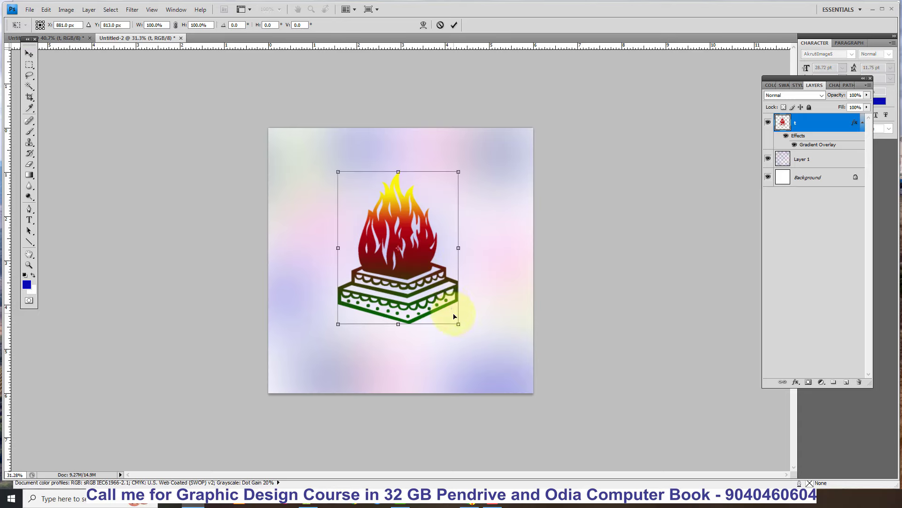
drag(459, 172, 398, 249)
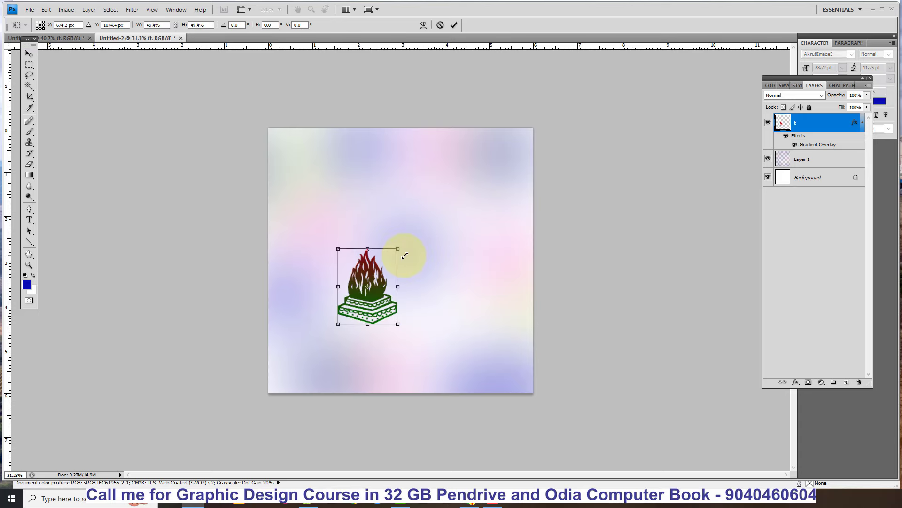
key(Return)
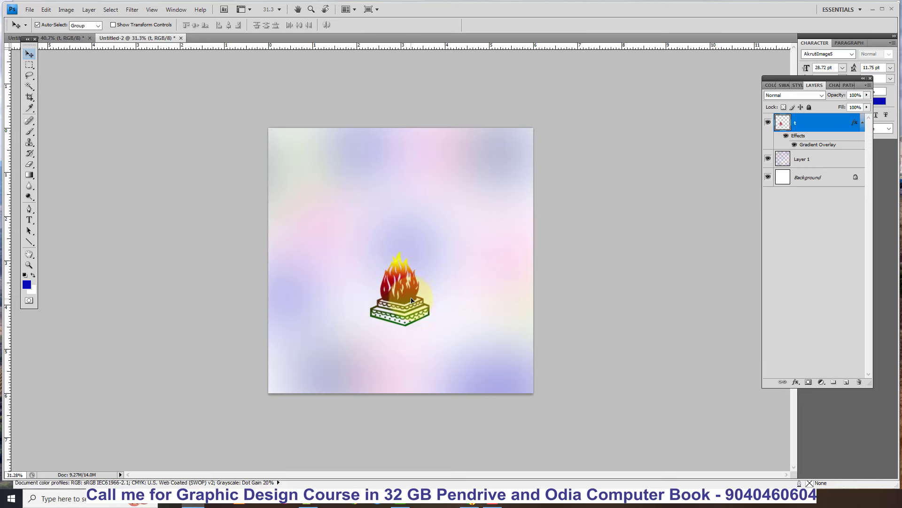
scroll(413, 297, up, 3)
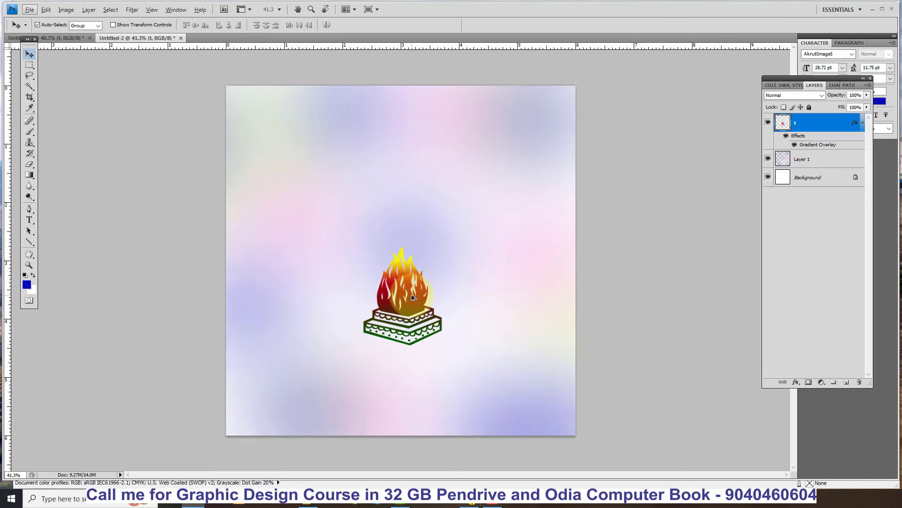